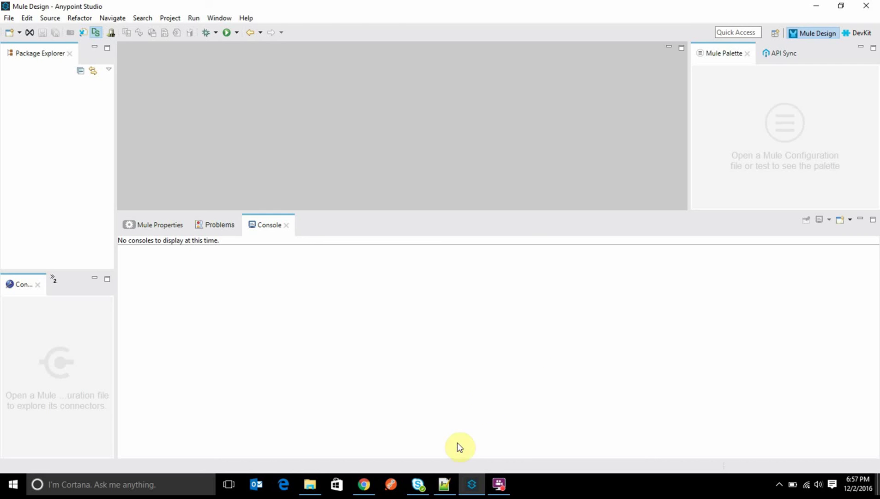
- Switch to Notepad++ and write "1. Anypoint Studio" as the first line of the empty new 9 document
left_click(444, 487)
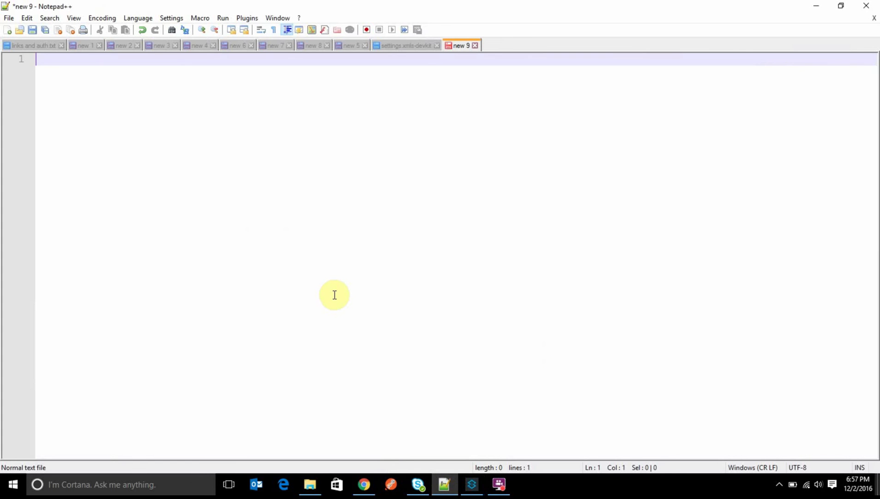
type("1. Anu")
key("BackSpace")
type("ypoint ")
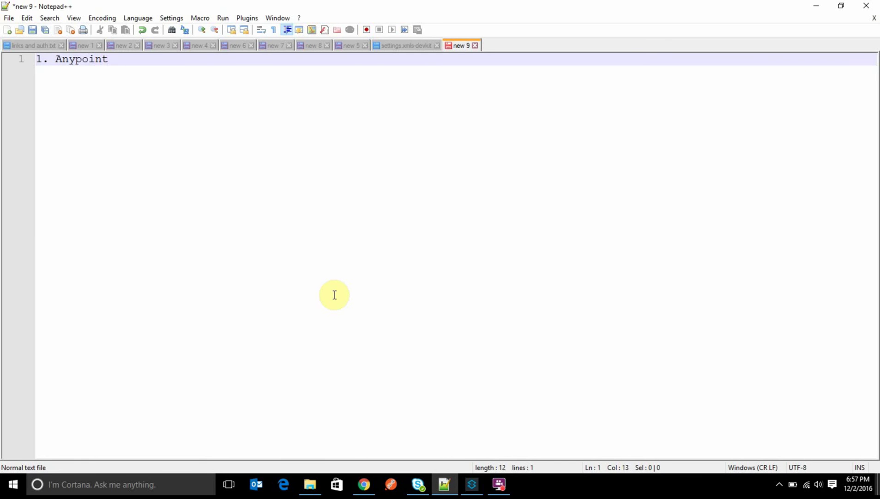
type("Stu")
key("BackSpace")
type("tudio")
- Add "2. Java." as the second item of the list and start a third line
key("Return")
type("2. ")
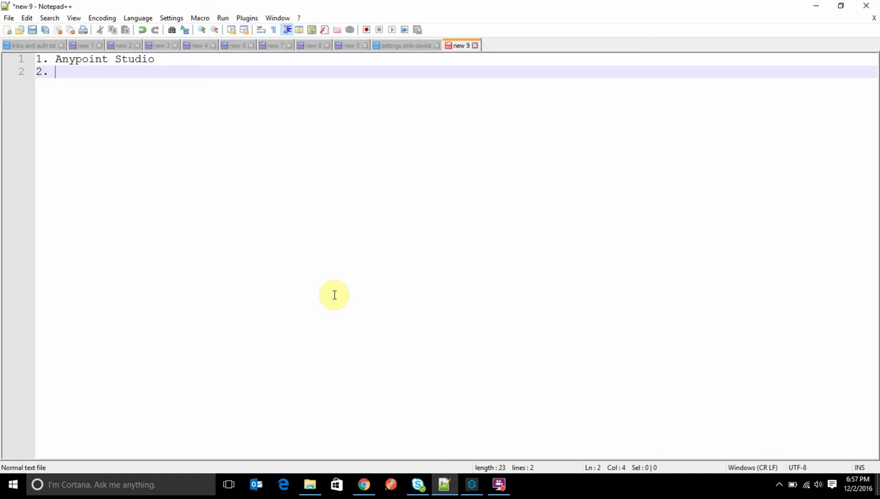
type("Java")
key("Up")
key("Right")
key("Right")
key("Right")
key("Right")
key("Right")
key("Right")
key("Right")
key("Right")
key("Right")
key("Right")
key("Right")
key("Right")
key("Return")
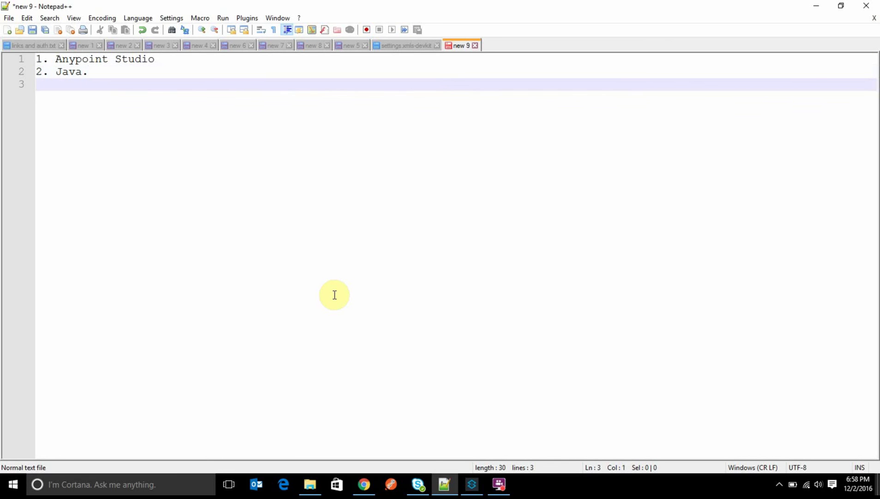
- Write "3. Maven." as the third item of the list
type("3. Maven")
type(".")
key("Left")
key("End")
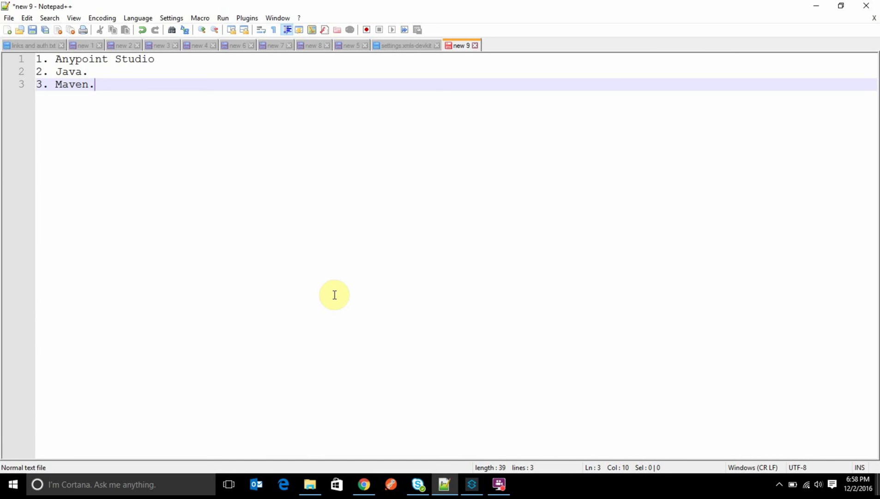
- Add a fourth list item reading "4. Devkit plugin(anypoint studio.)"
key("Return")
type("4")
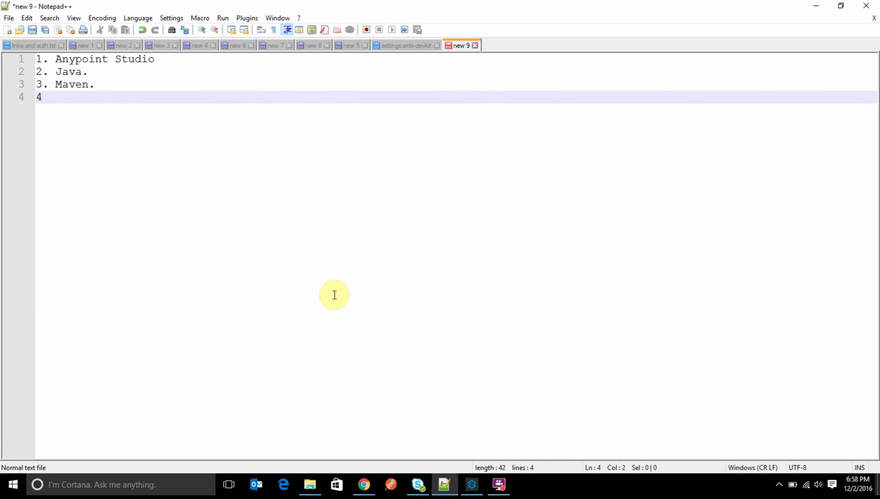
type(". Devkit plugin")
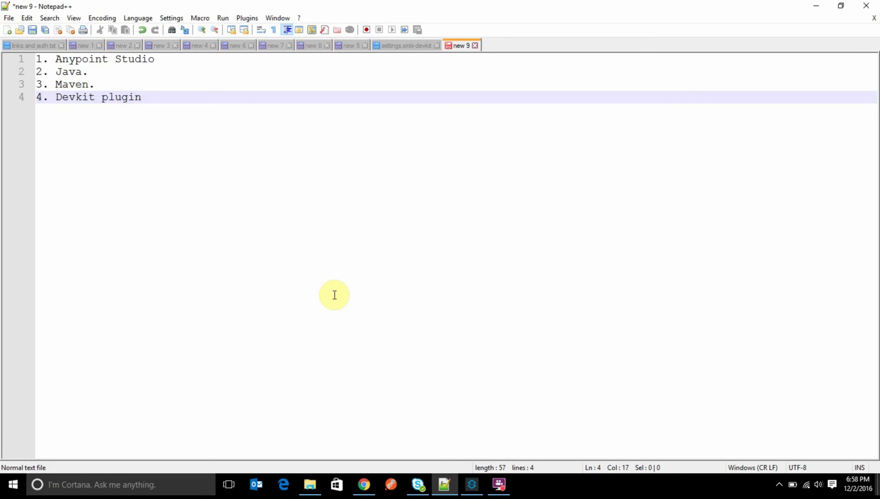
type("(anypoitn")
key("BackSpace")
key("BackSpace")
key("BackSpace")
type("nt studio")
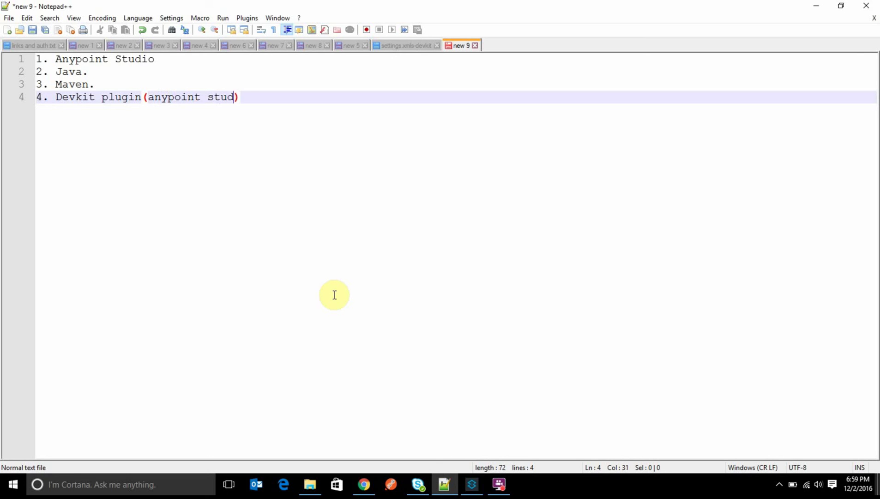
type(".")
left_click(70, 84)
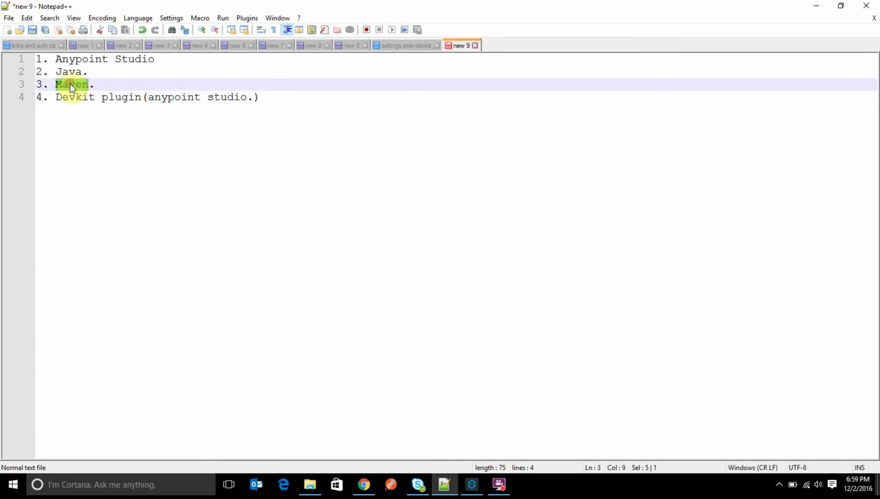
left_click(87, 122)
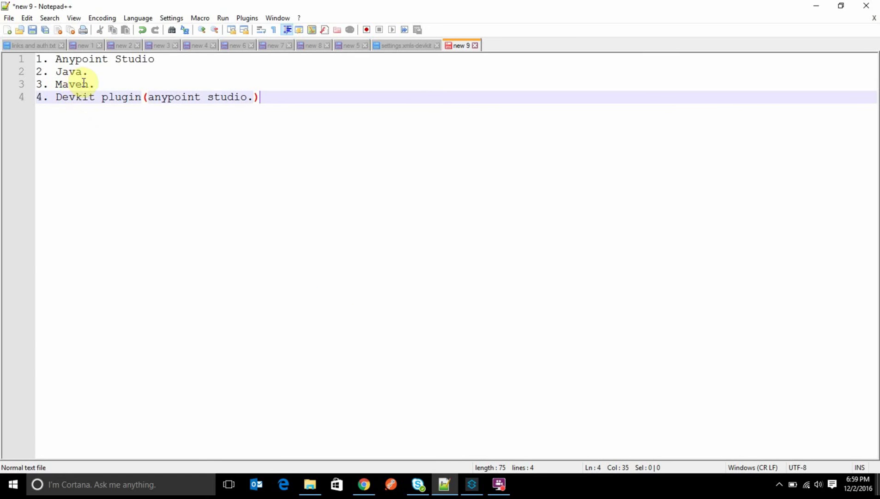
- Switch to Chrome and search Google for "apache maven download" in a new tab
left_click(362, 484)
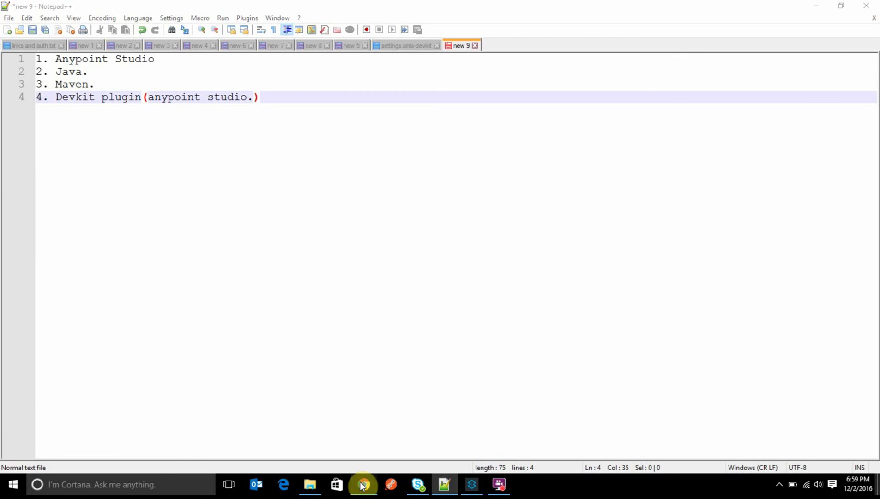
left_click(225, 10)
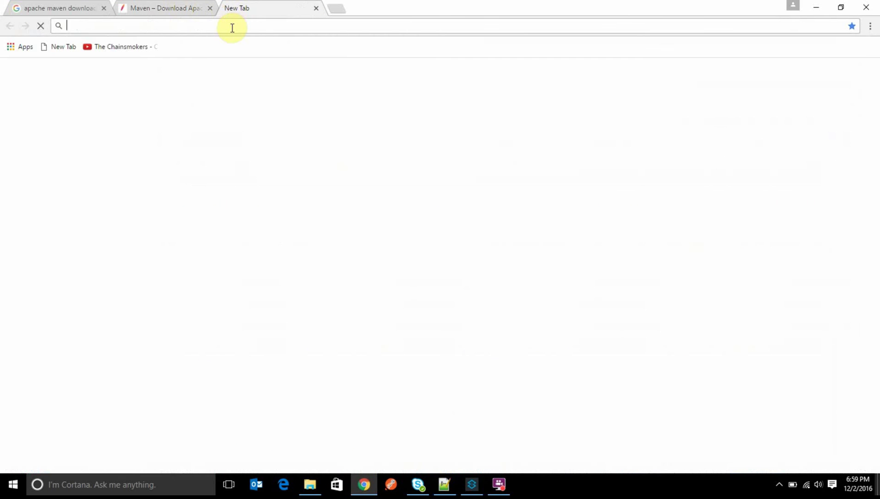
type("ap")
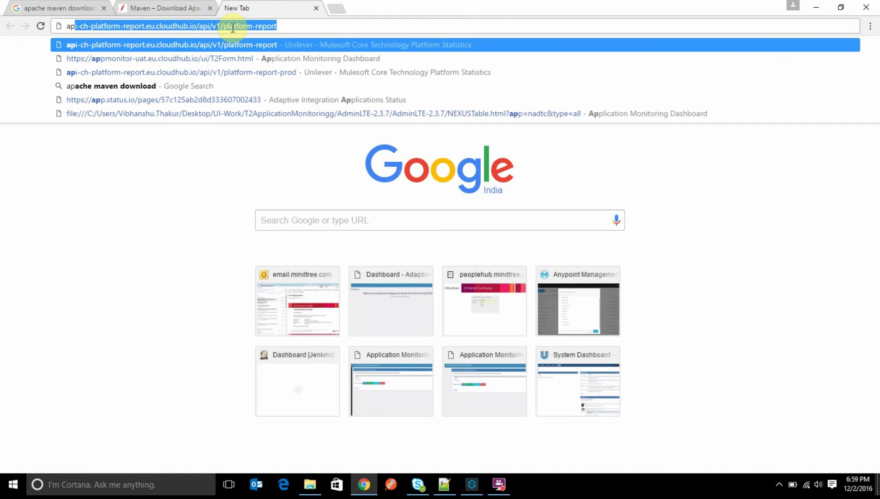
key("Down")
key("Down")
key("Down")
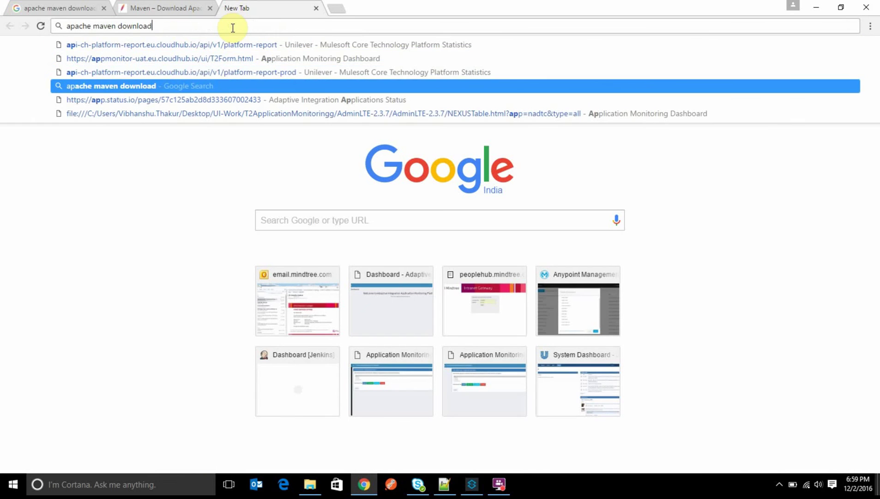
key("Return")
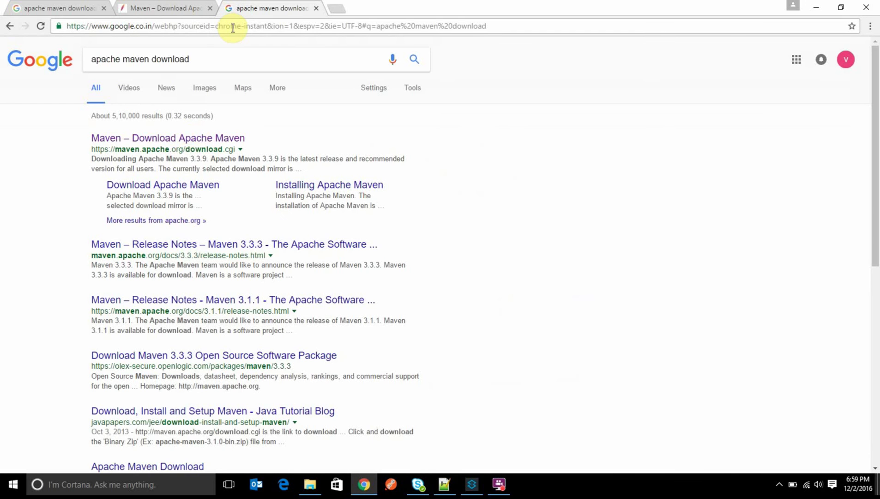
- Open the Download Apache Maven page in its own tab, get apache-maven-3.3.9-bin.zip from the Files table, and minimize the browser
middle_click(197, 141)
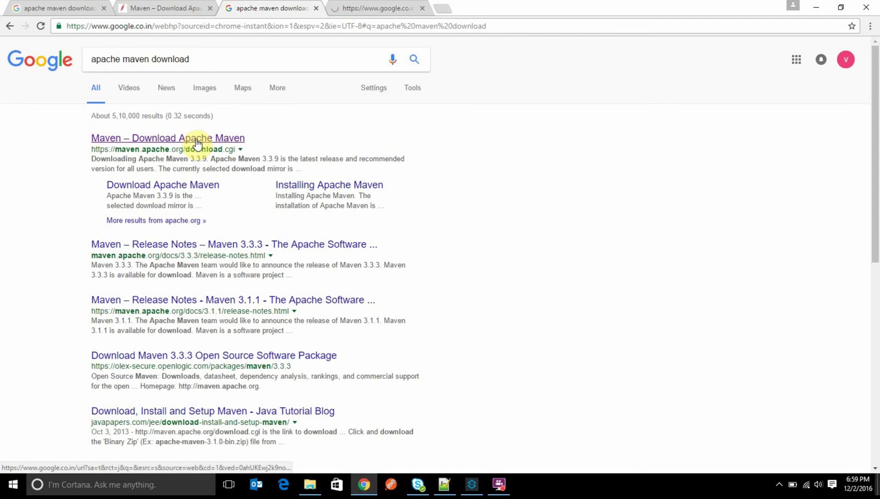
left_click(377, 6)
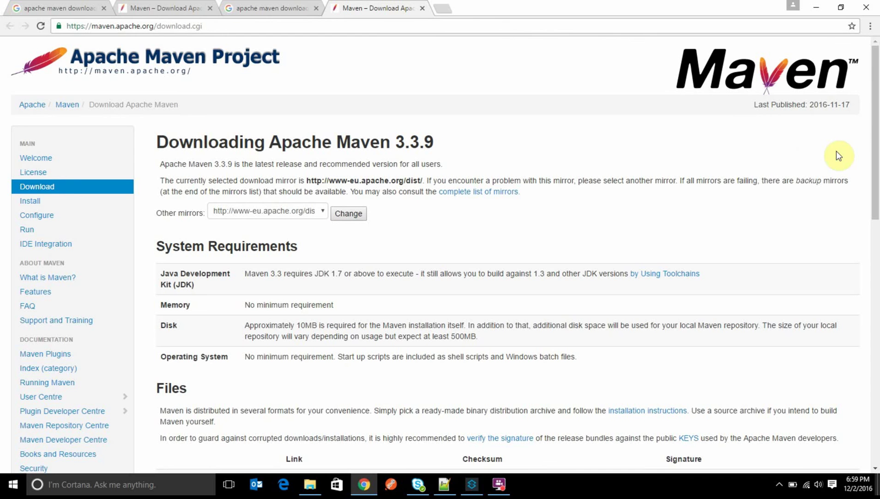
left_click_drag(877, 114, 877, 216)
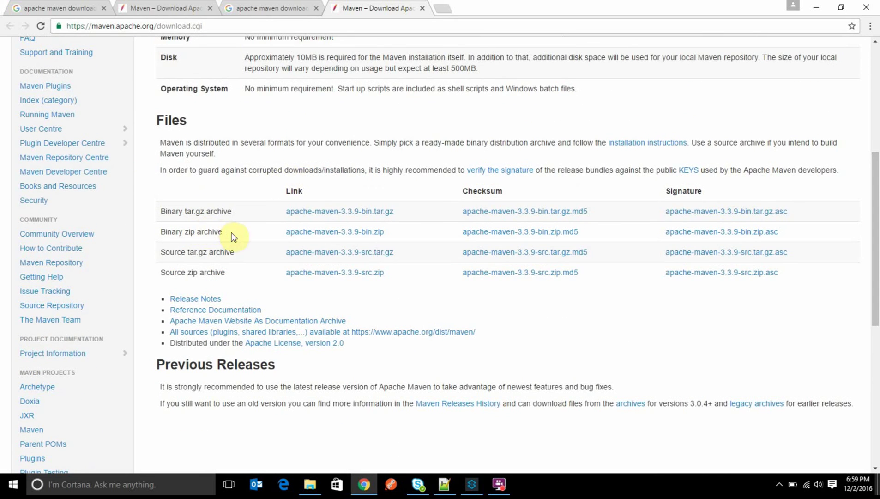
left_click(349, 233)
left_click(813, 7)
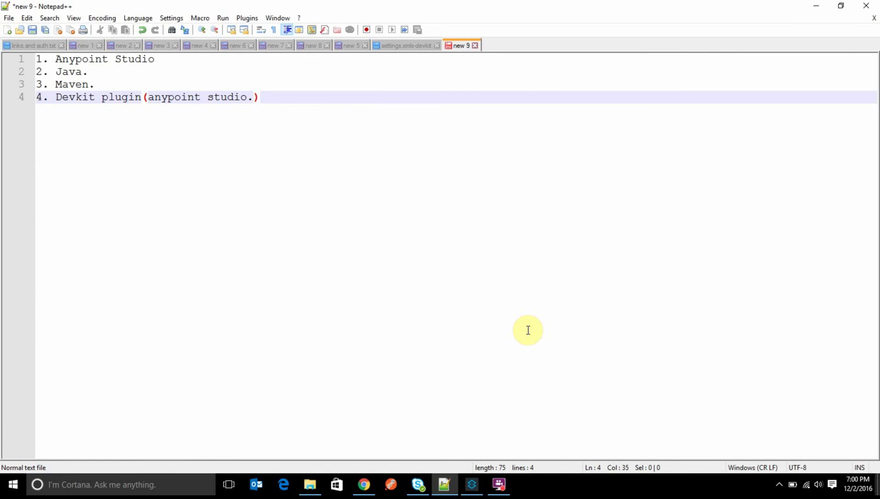
- Switch to File Explorer and open the apache-maven-3.3.9 folder in Installation Packages to view its contents
left_click(310, 483)
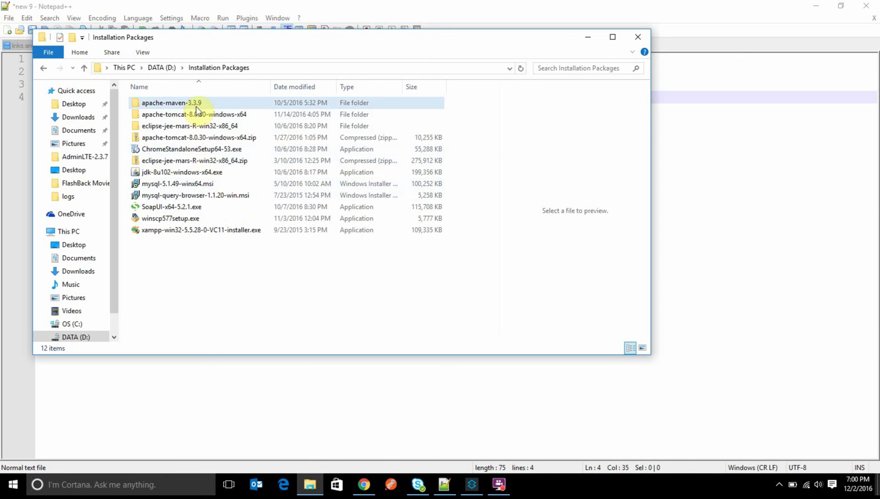
left_click(198, 104)
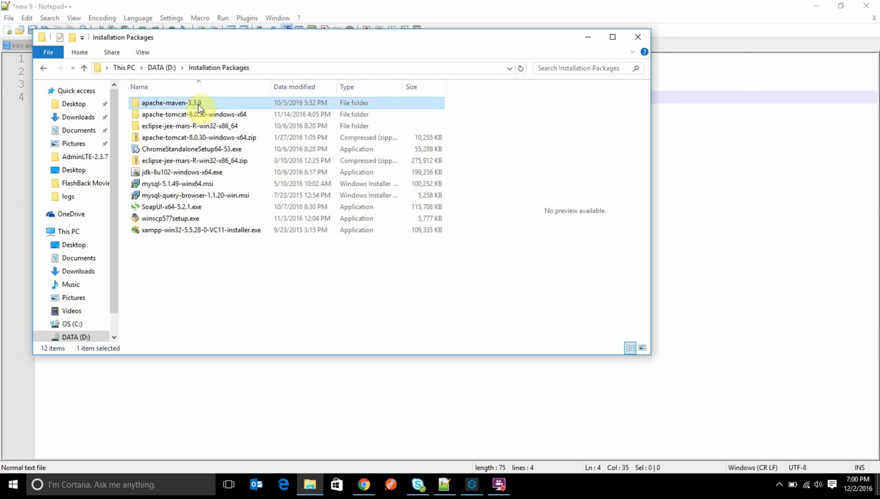
double_click(198, 104)
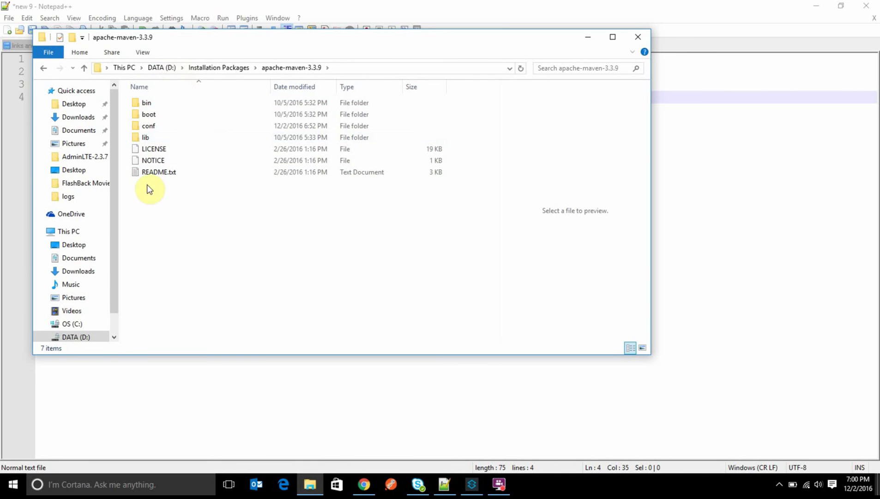
left_click(206, 262)
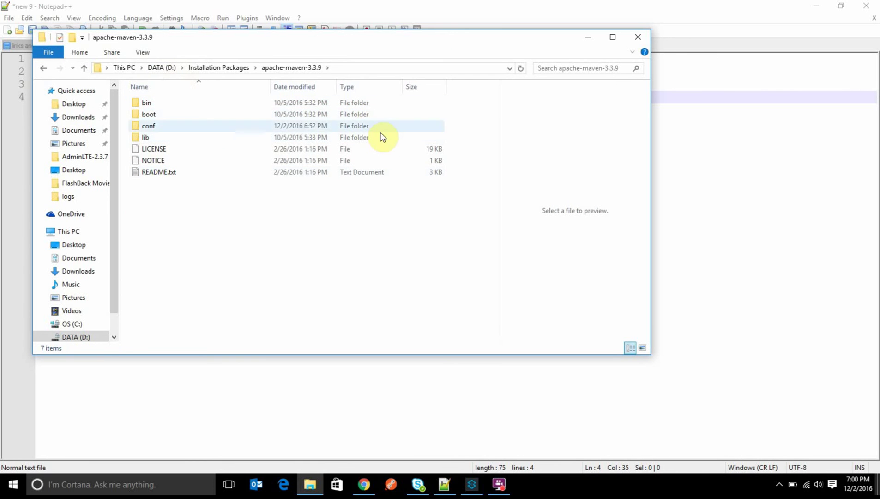
left_click(529, 41)
left_click_drag(528, 40, 581, 16)
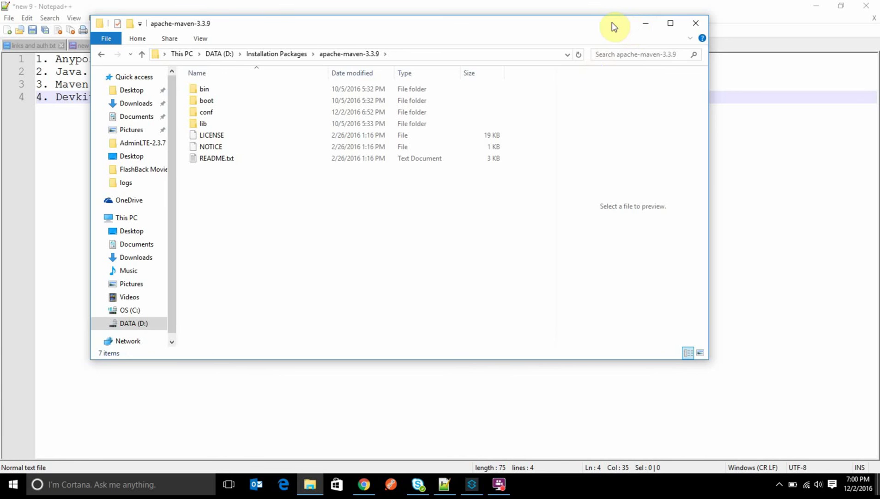
left_click_drag(612, 26, 617, 36)
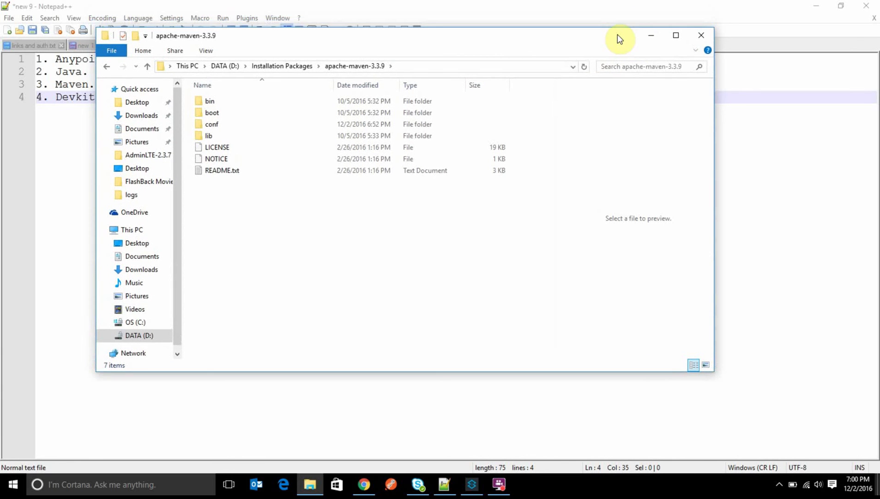
left_click(651, 37)
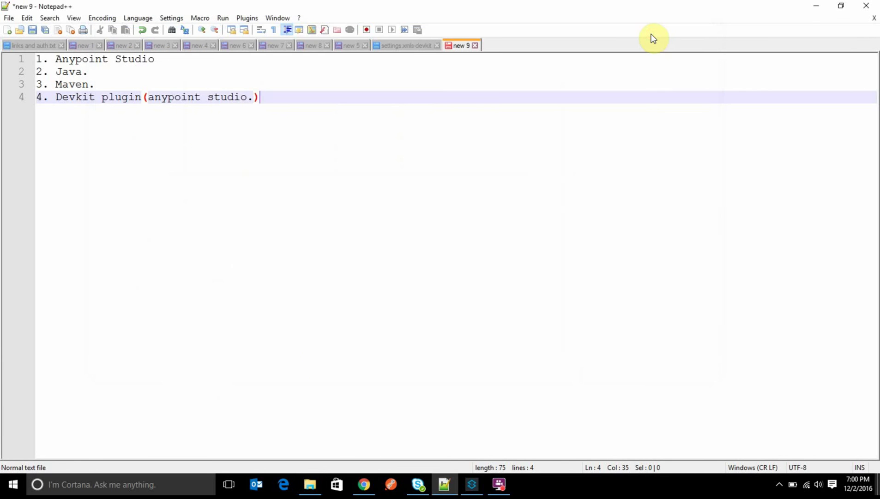
- Open the Environment Variables dialog through the properties of This PC and its advanced system settings
left_click(310, 483)
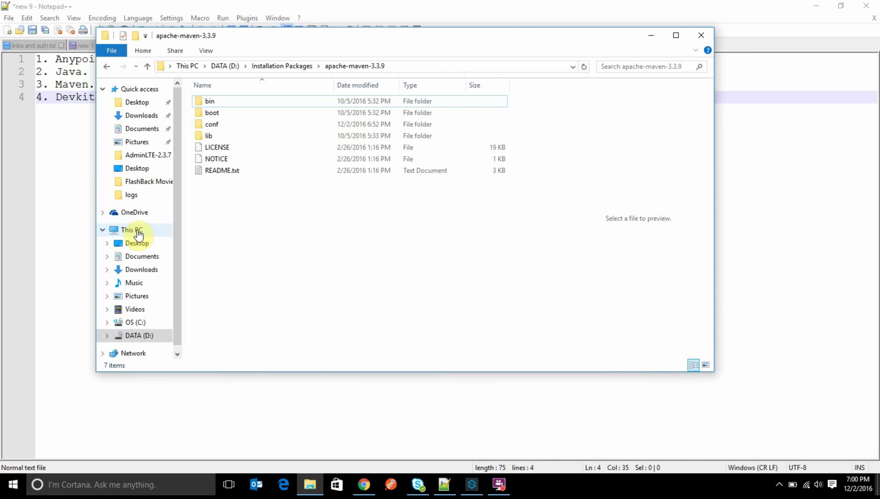
left_click(138, 234)
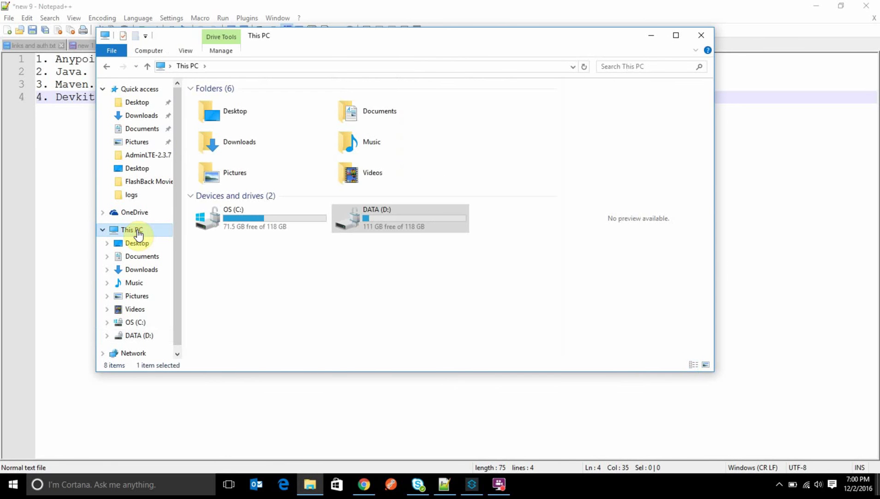
right_click(138, 234)
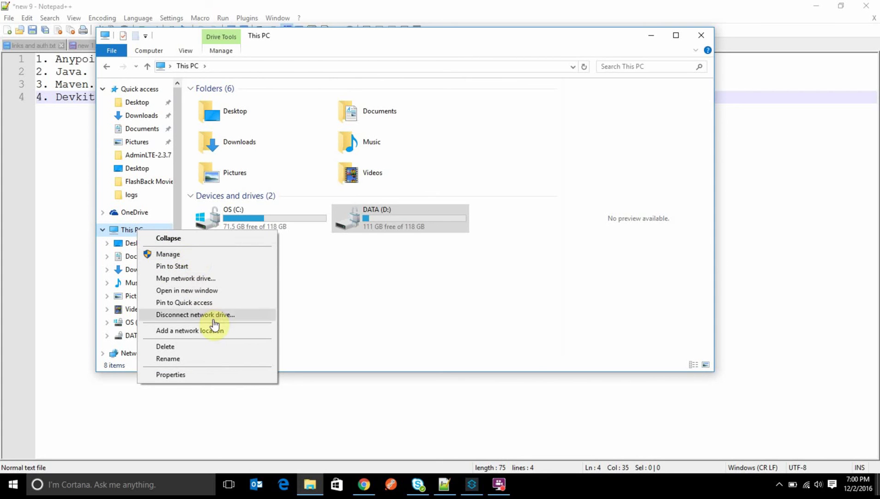
left_click(182, 378)
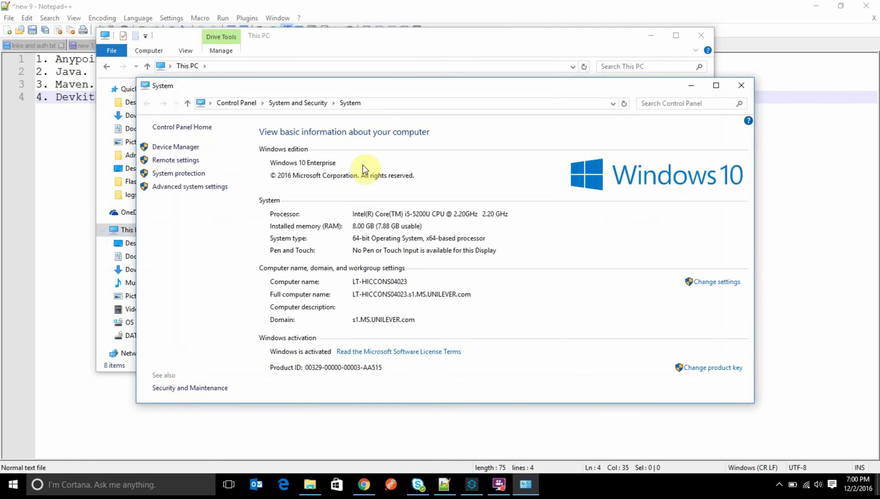
left_click(200, 189)
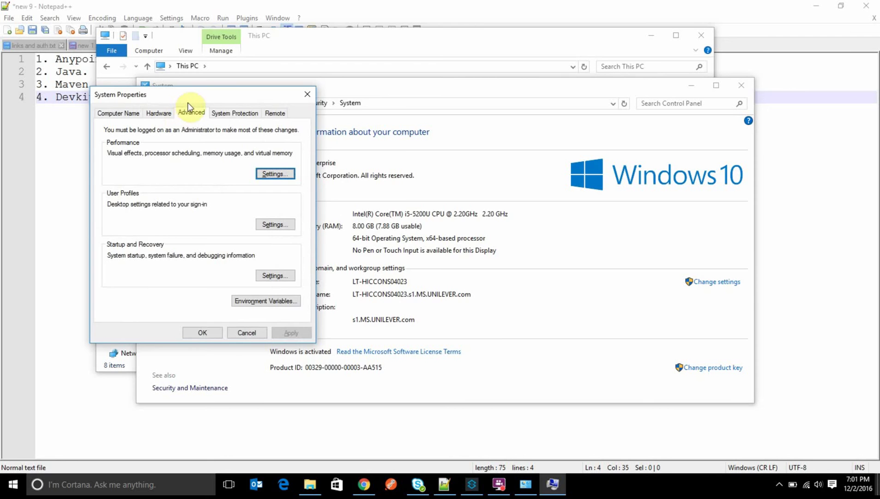
left_click_drag(188, 104, 369, 146)
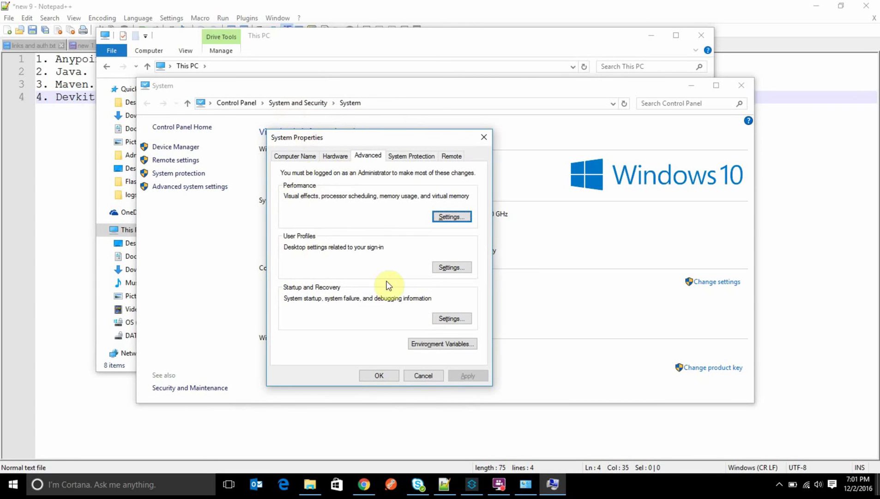
left_click(452, 347)
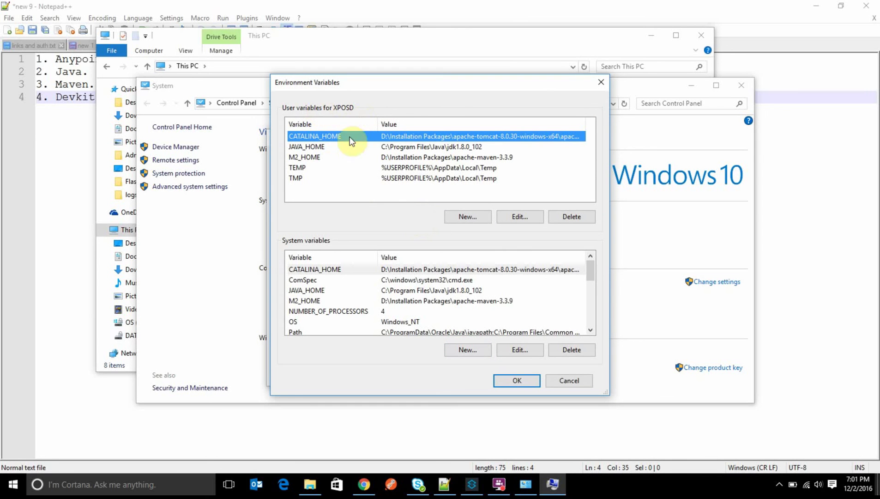
- Start a new user variable named M2_HOME in the Environment Variables dialog
left_click(422, 157)
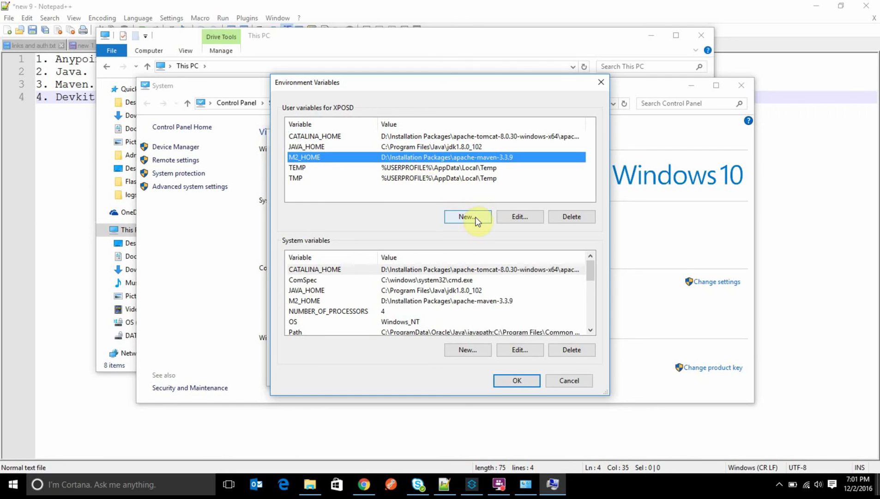
left_click(467, 216)
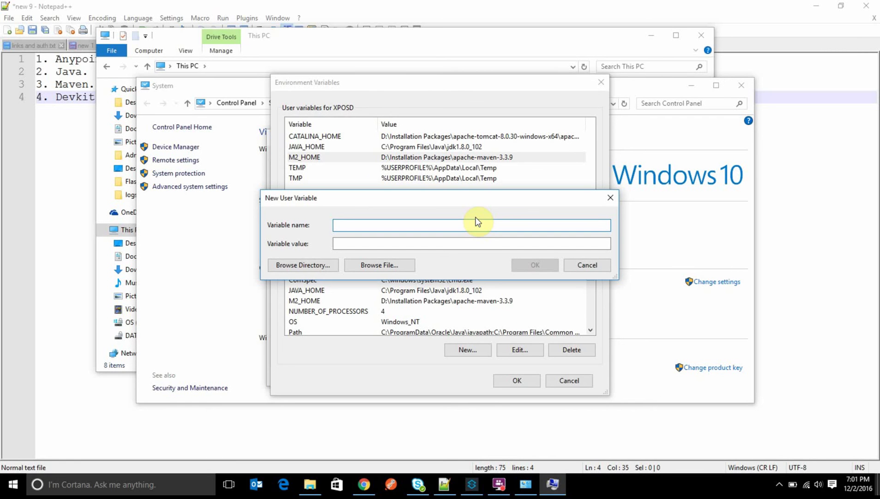
type("M2_HOME")
left_click(365, 242)
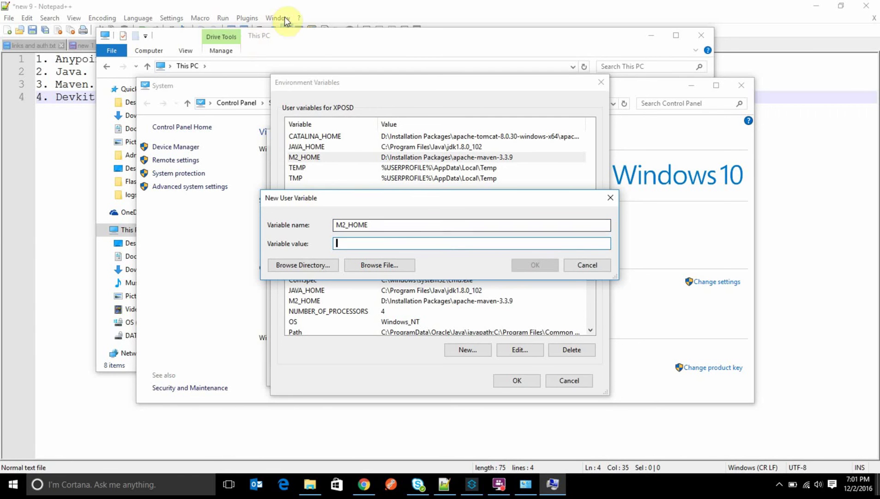
- Show the full path of the apache-maven-3.3.9 folder in File Explorer, and discard the new user variable
left_click(305, 39)
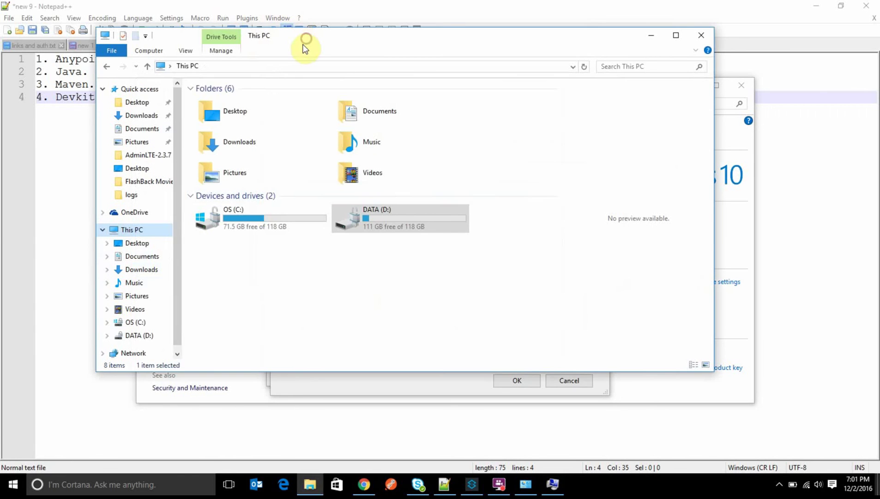
double_click(394, 216)
double_click(267, 123)
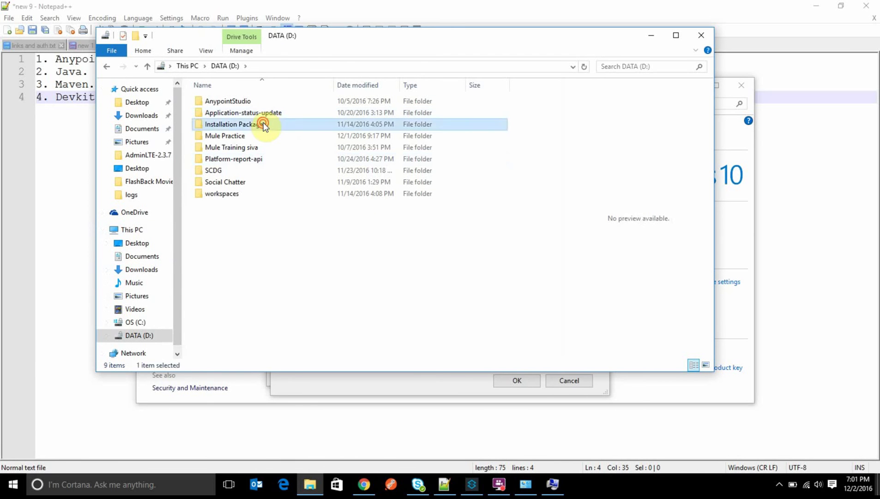
left_click(259, 102)
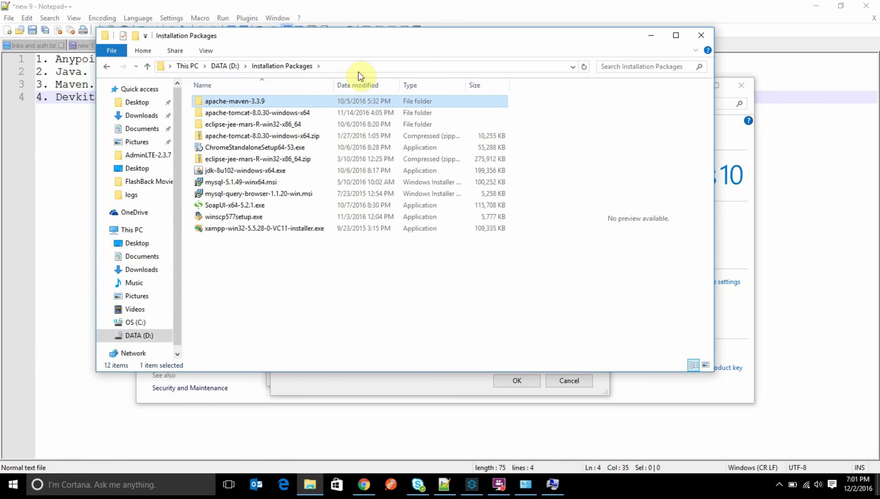
double_click(298, 103)
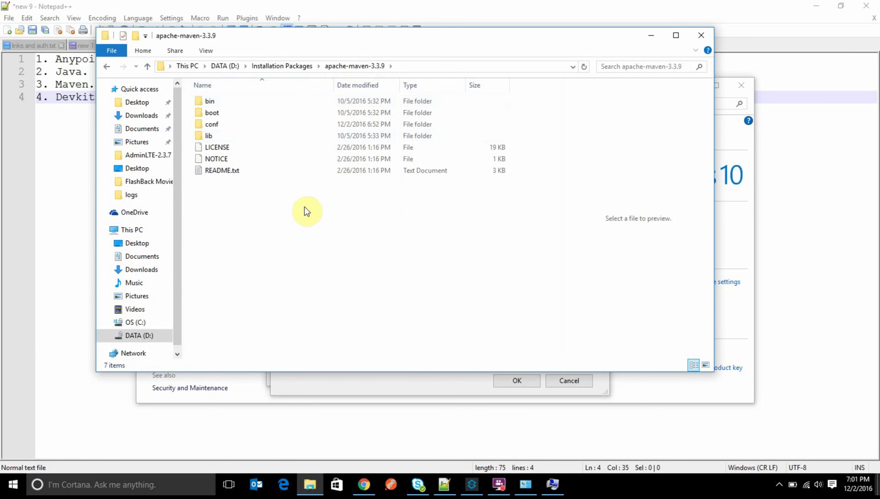
left_click(454, 67)
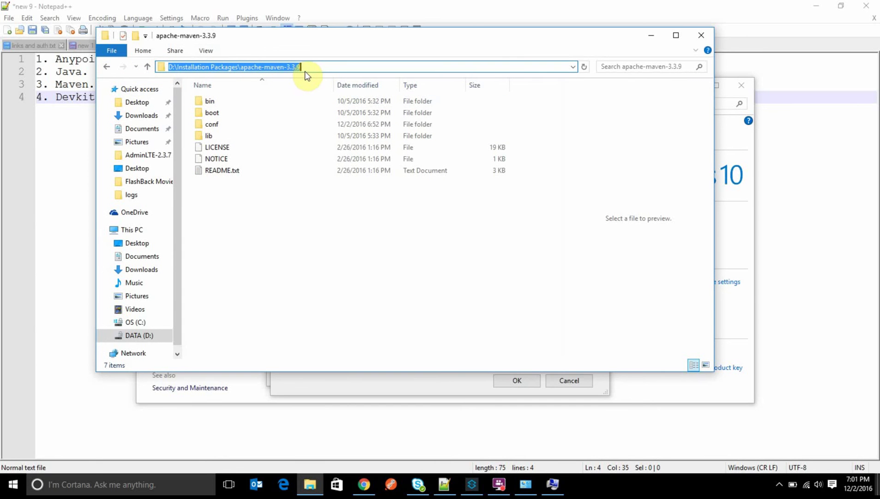
left_click(740, 161)
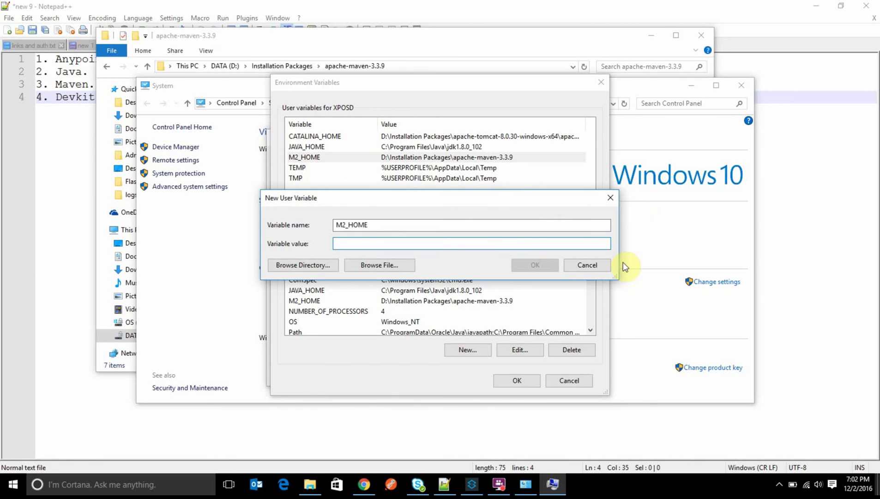
left_click(591, 266)
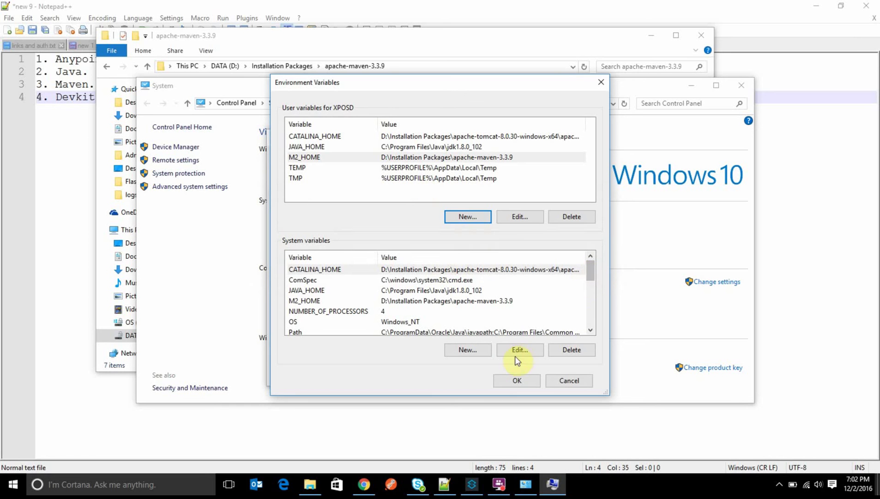
- Open the system Path variable for editing and move its dialog clear of the user variables list
left_click(499, 331)
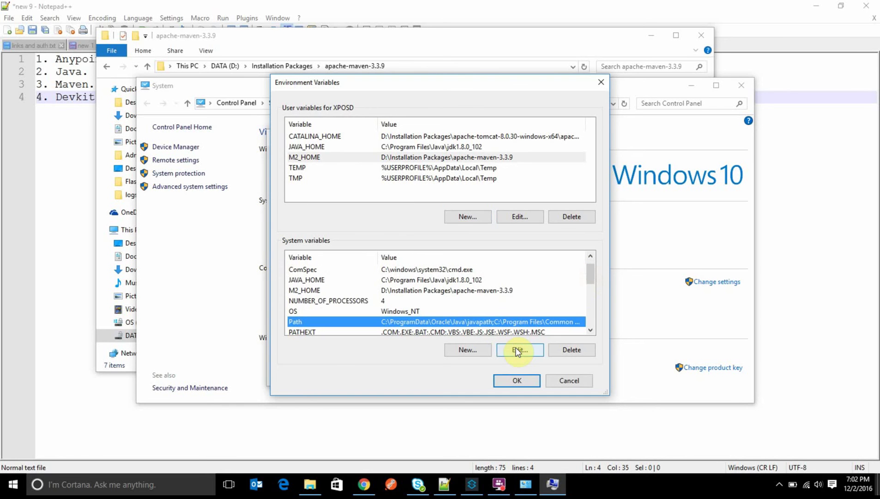
left_click(517, 350)
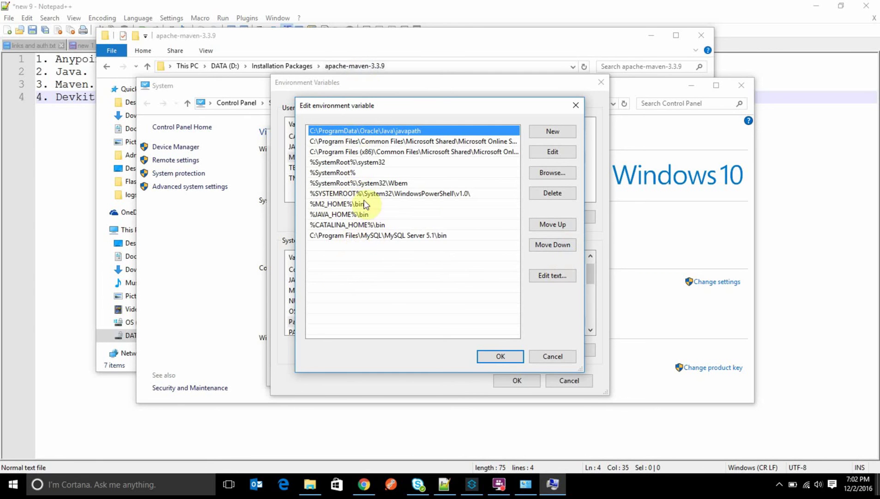
left_click_drag(440, 113, 434, 207)
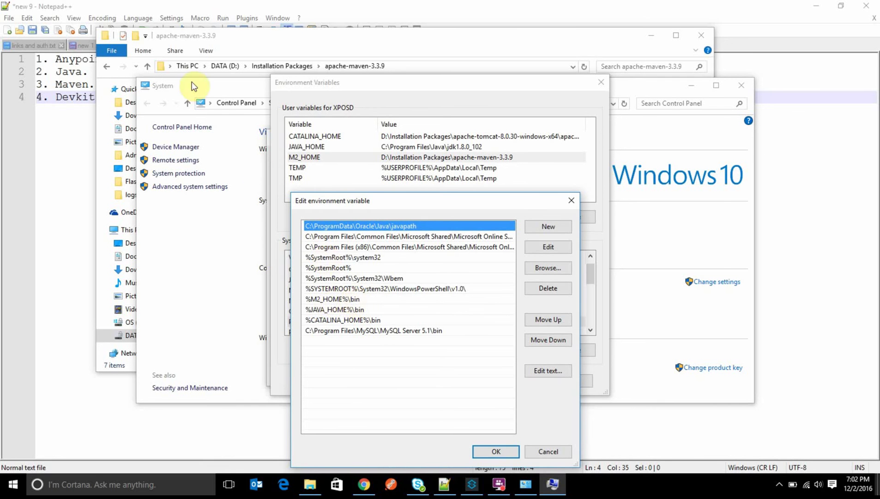
- Open the bin folder of apache-maven-3.3.9 in File Explorer, show its full path, and minimize the window
left_click(253, 42)
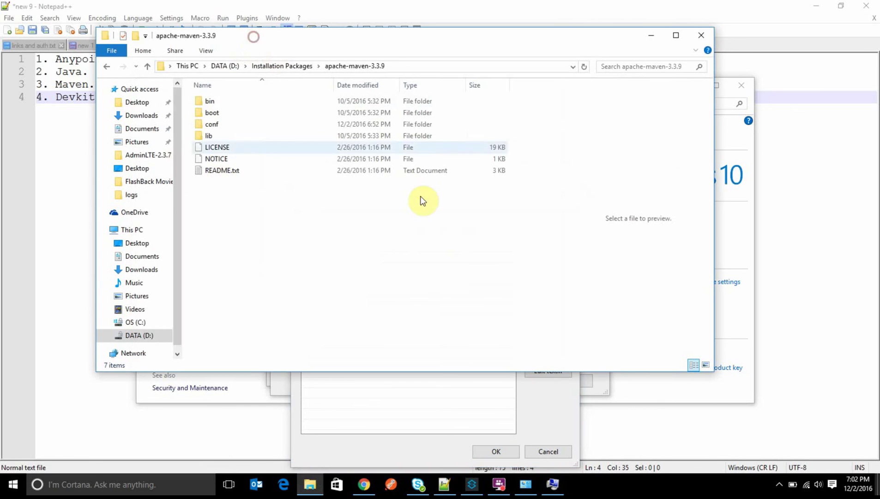
double_click(222, 101)
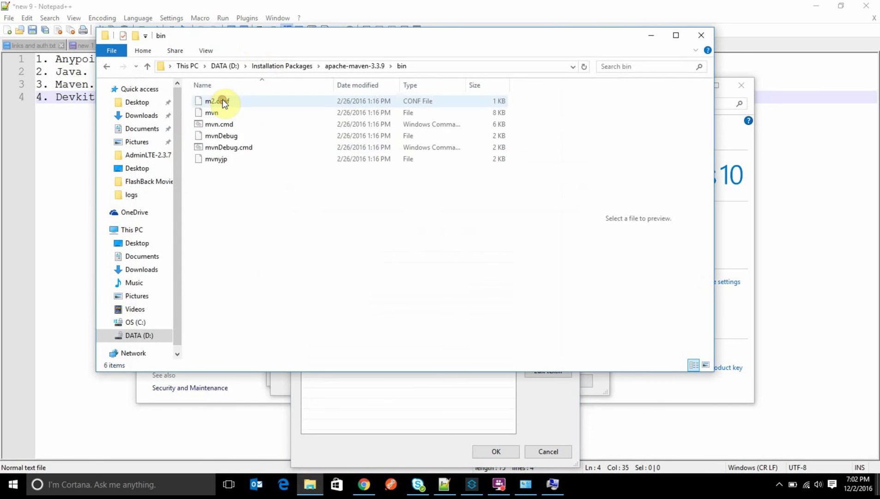
left_click(433, 66)
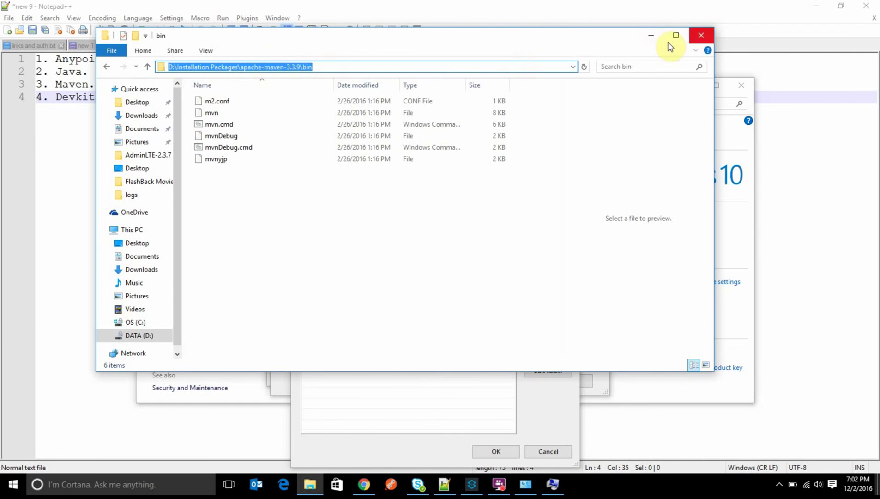
left_click(651, 43)
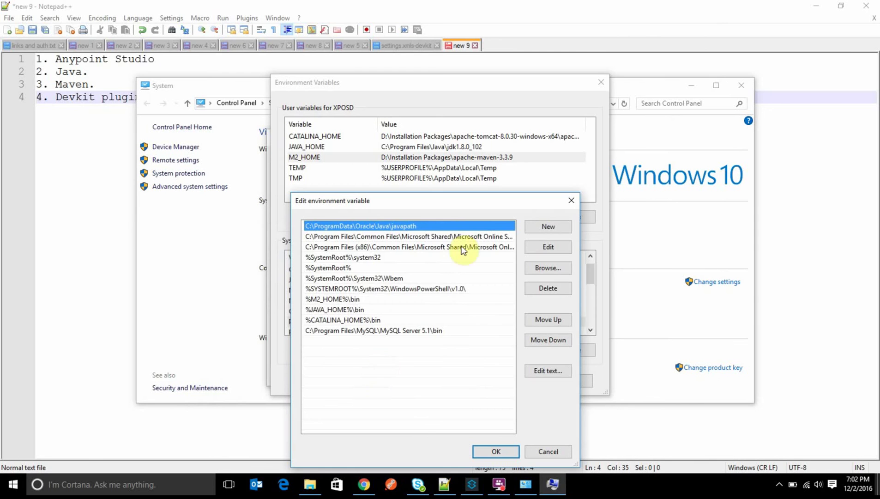
- Select the %M2_HOME%\bin entry in Path, accept all the variable and system property dialogs, and close the System window
left_click(332, 299)
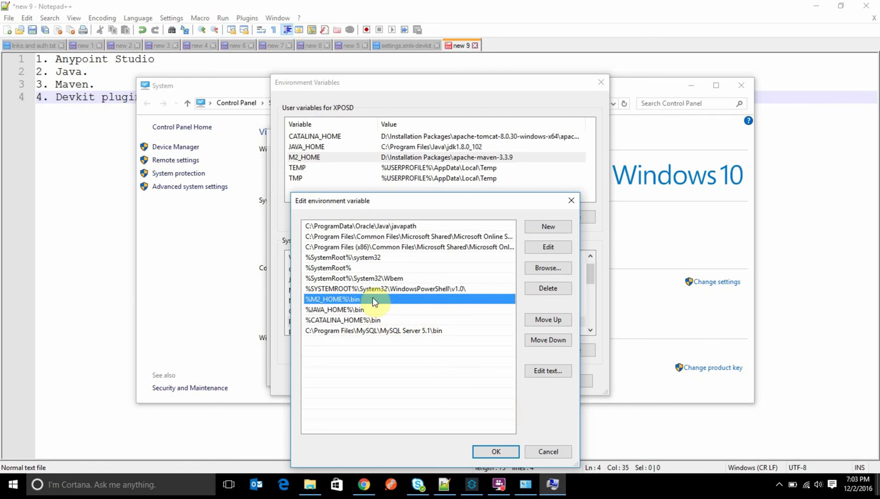
left_click(507, 455)
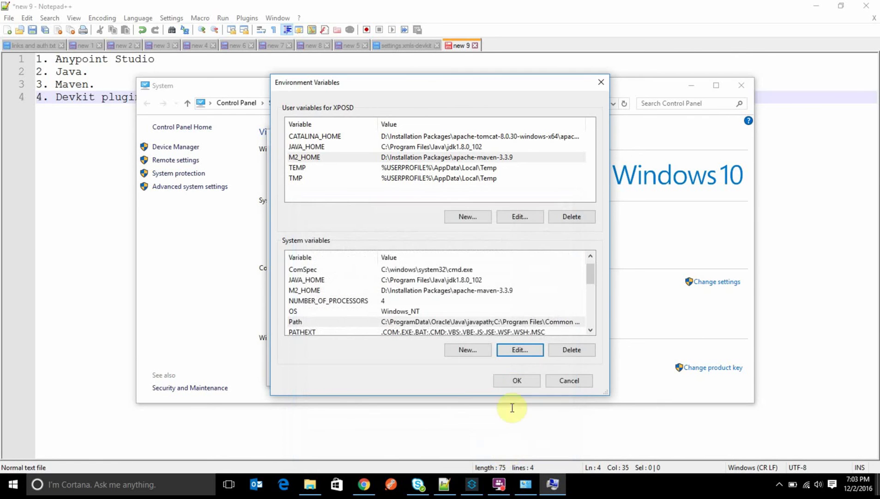
left_click(517, 380)
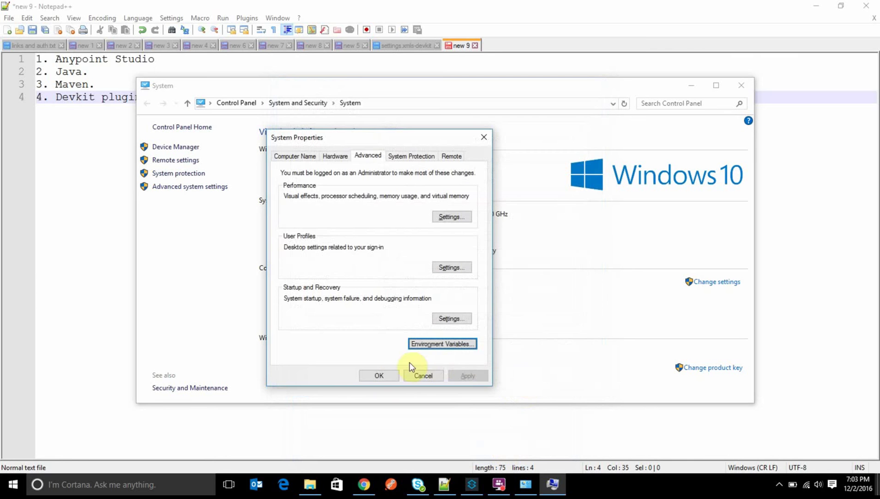
left_click(378, 375)
left_click(741, 85)
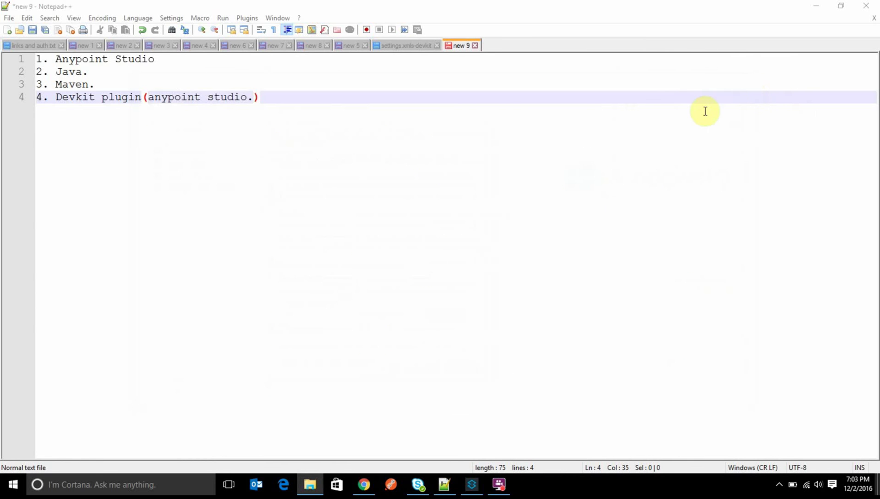
- Switch to File Explorer and open settings.xml from the conf folder of apache-maven-3.3.9 in Notepad++
mouse_move(310, 484)
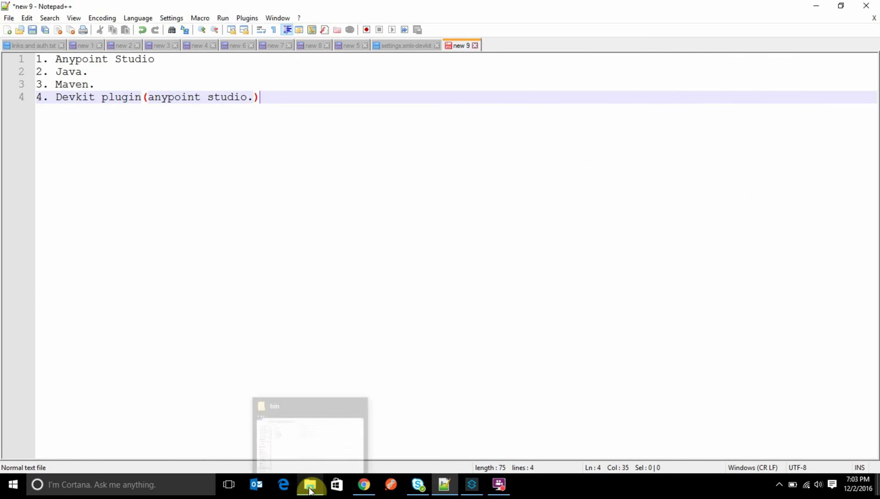
left_click(303, 428)
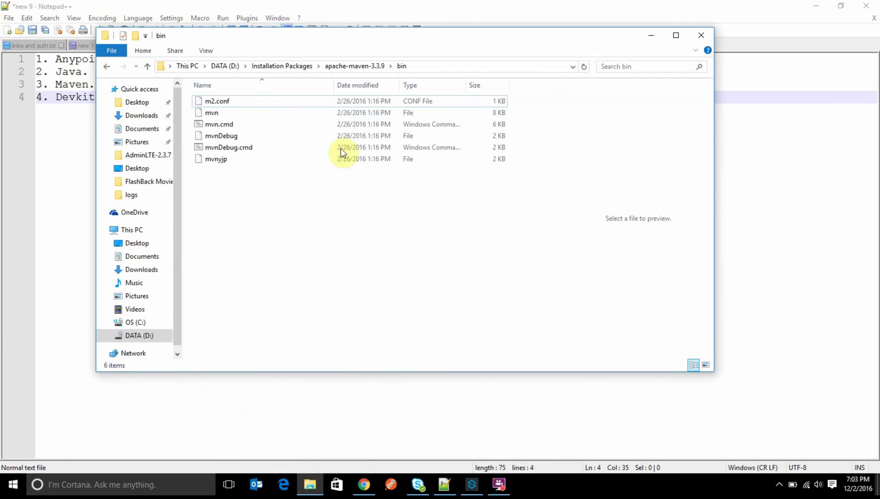
left_click(362, 74)
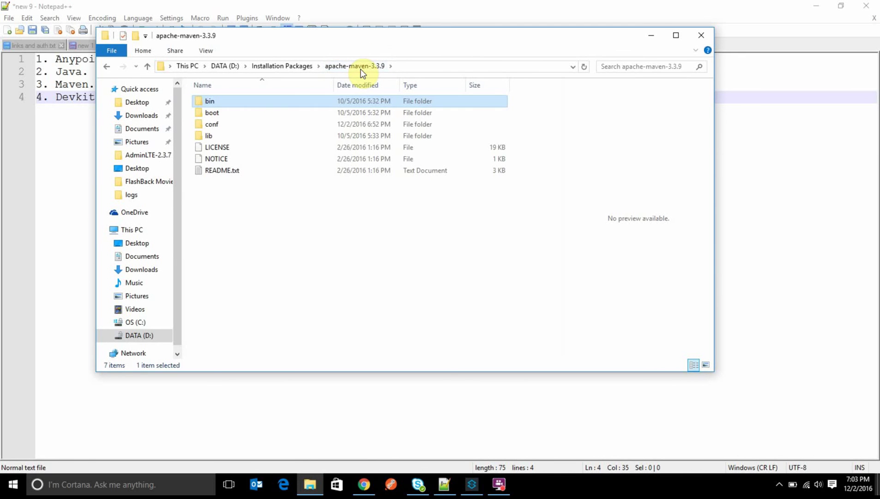
left_click(277, 251)
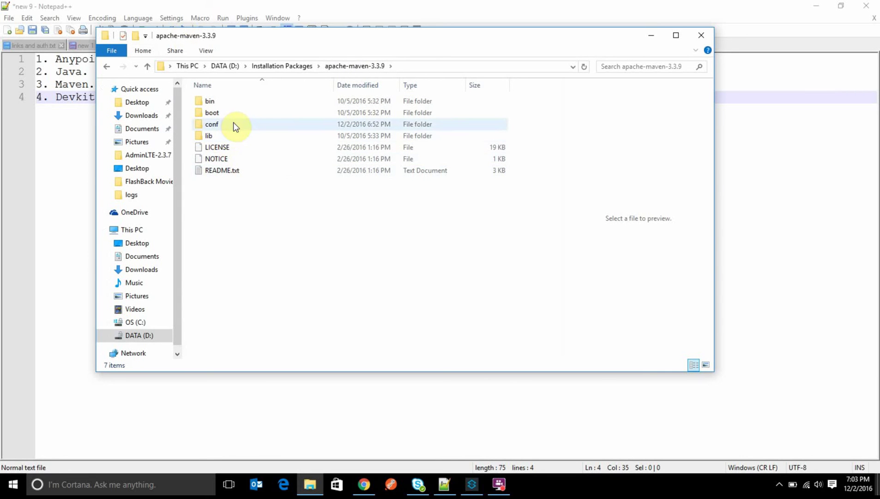
mouse_move(234, 127)
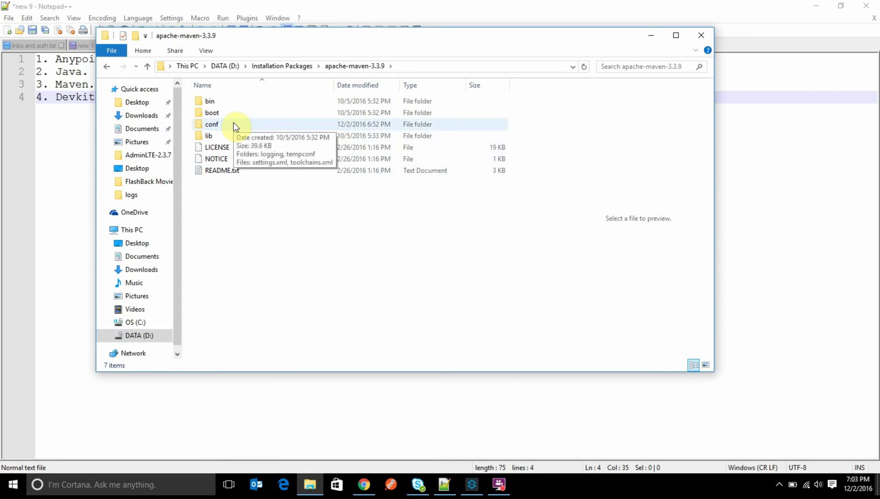
double_click(233, 124)
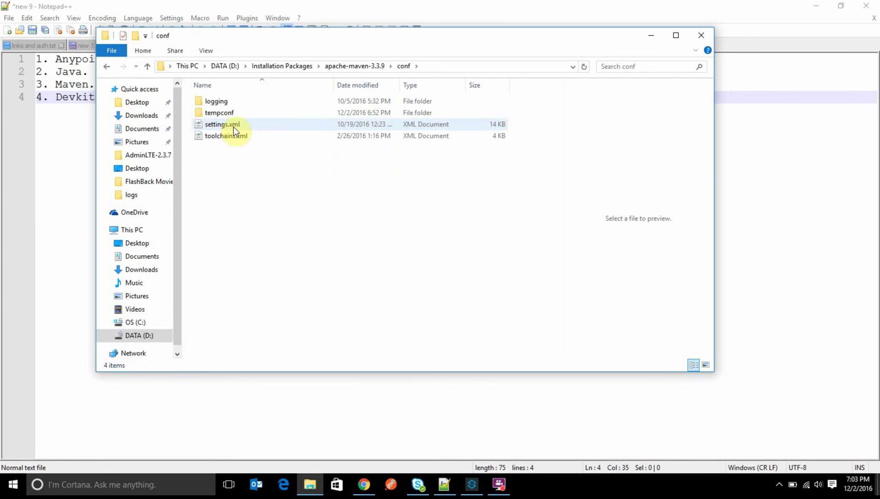
double_click(233, 127)
right_click(233, 126)
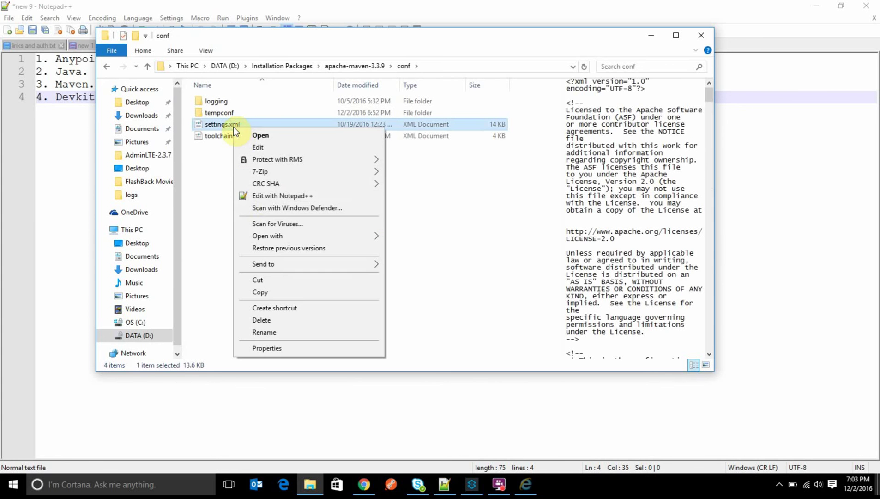
left_click(267, 196)
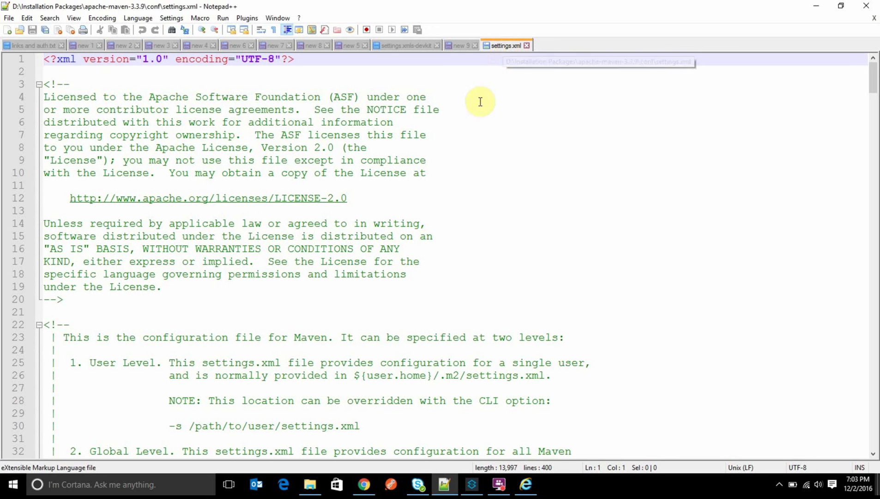
- Switch to the settings.xmls-devkit file and examine the localRepository path setting and the lines below it
left_click(404, 46)
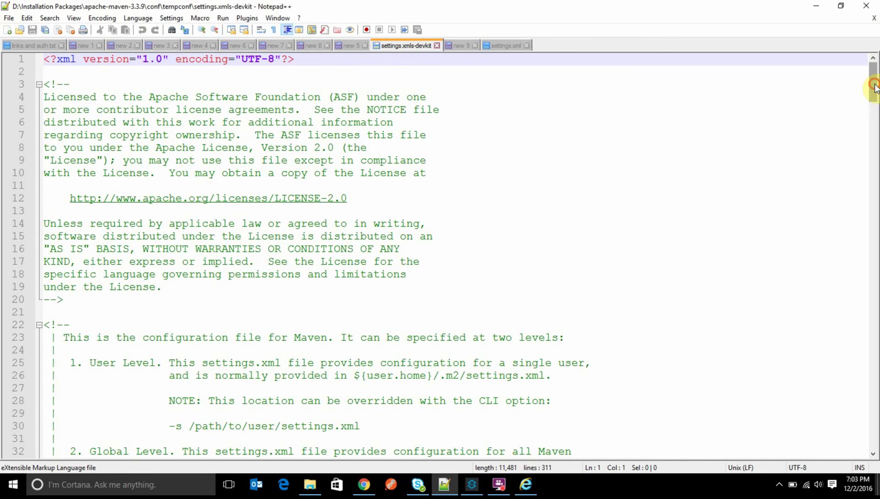
left_click_drag(875, 87, 874, 141)
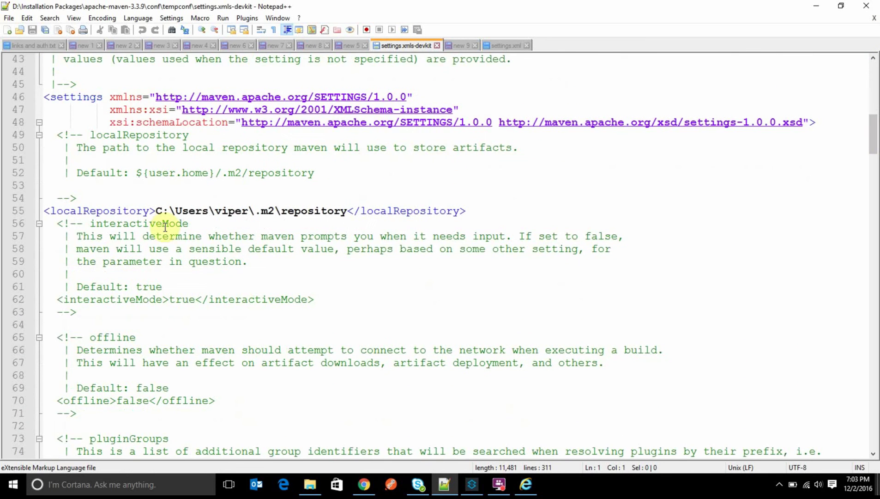
left_click_drag(44, 212, 378, 200)
left_click_drag(453, 218, 469, 210)
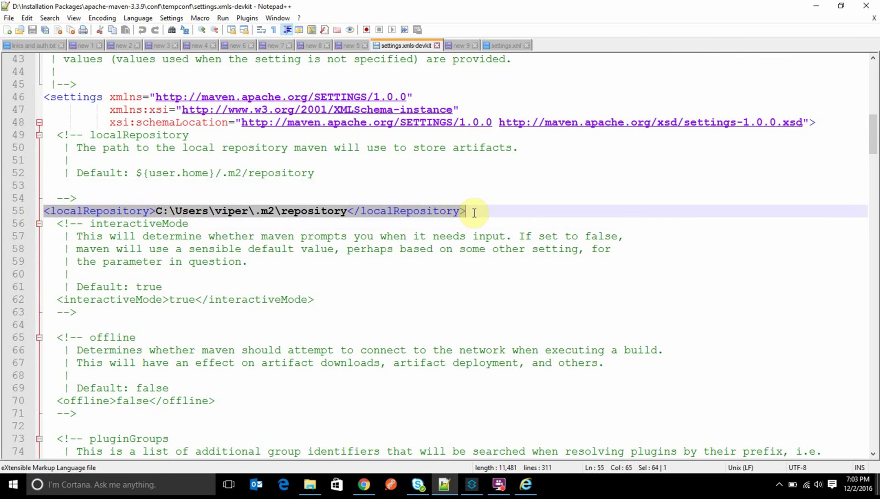
left_click(181, 212)
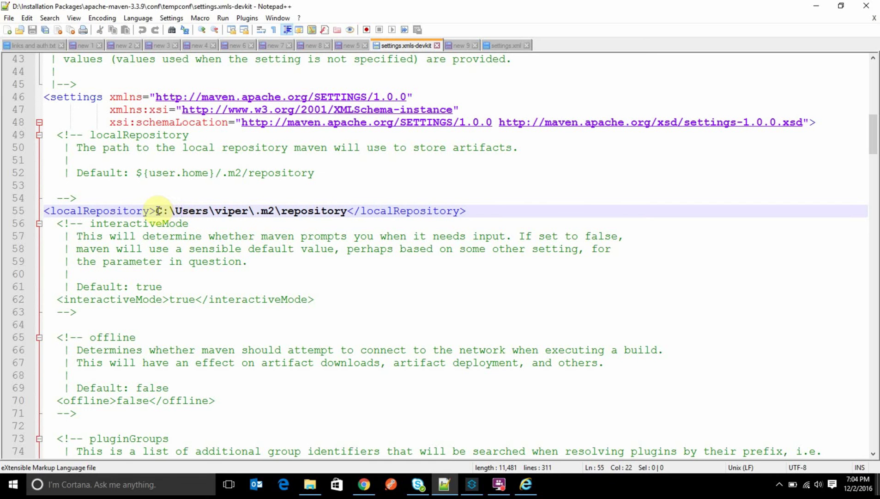
left_click(348, 211)
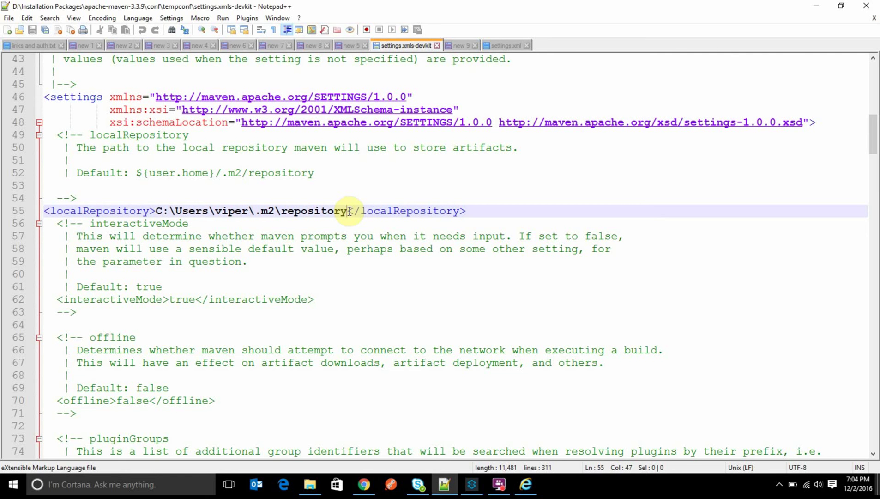
key("Down")
key("Down")
key("Down")
key("Down")
key("Down")
key("Down")
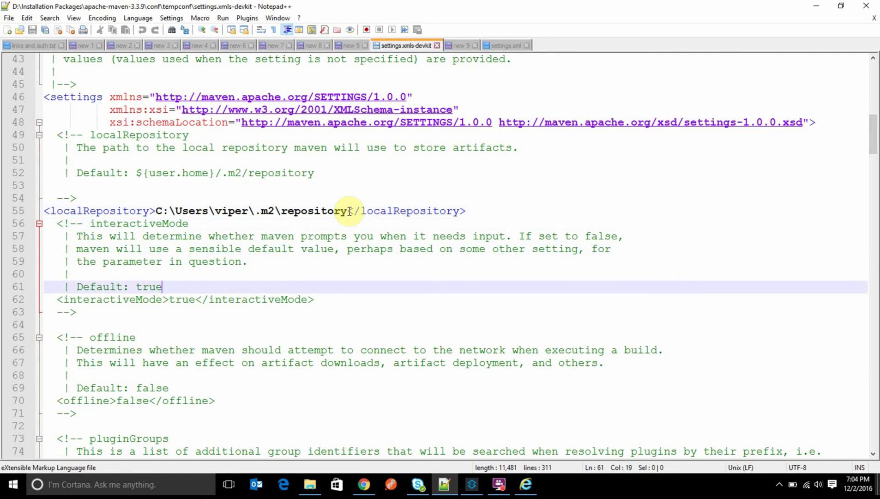
- Examine the pluginGroups section of the settings.xmls-devkit file and highlight its org.mule.tools entry
key("Down")
key("Down")
key("Down")
key("Down")
key("Down")
key("Down")
key("Down")
key("Down")
key("Down")
key("Down")
key("Down")
key("Down")
key("Down")
key("Down")
key("Down")
key("Down")
key("Down")
key("Down")
key("Down")
key("Down")
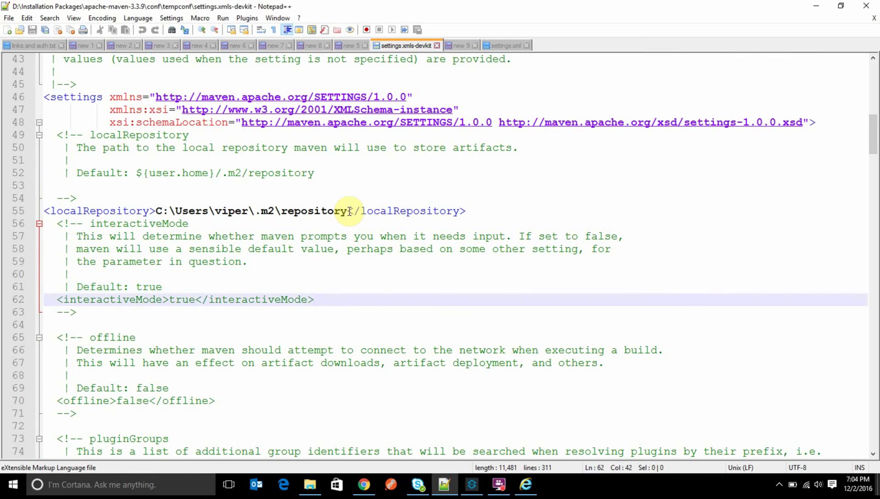
key("Down")
key("Down")
key("Down")
key("Down")
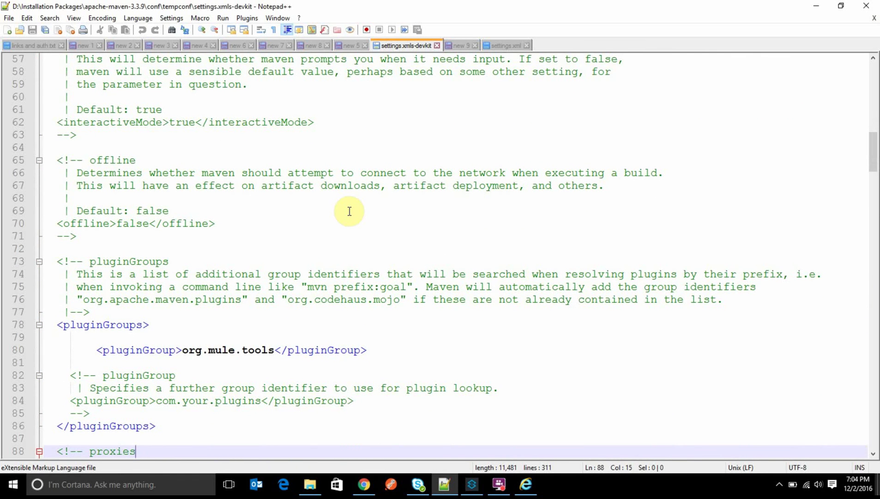
left_click_drag(873, 152, 874, 161)
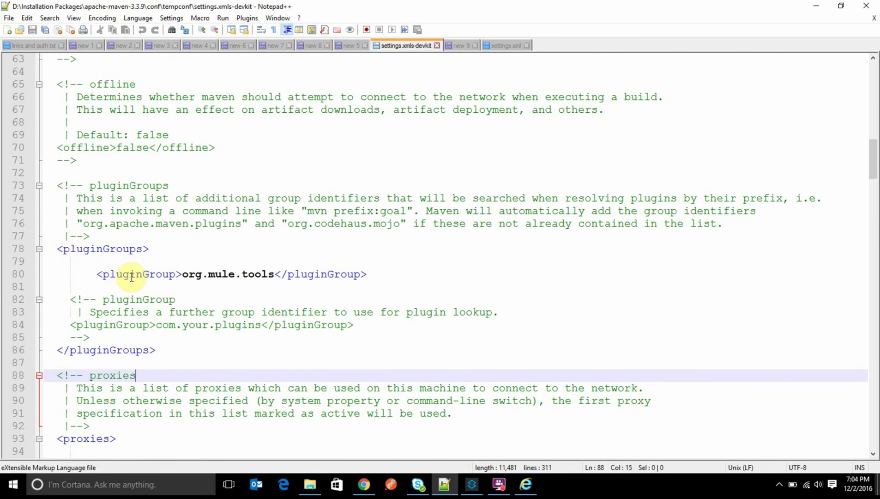
left_click_drag(181, 276, 277, 275)
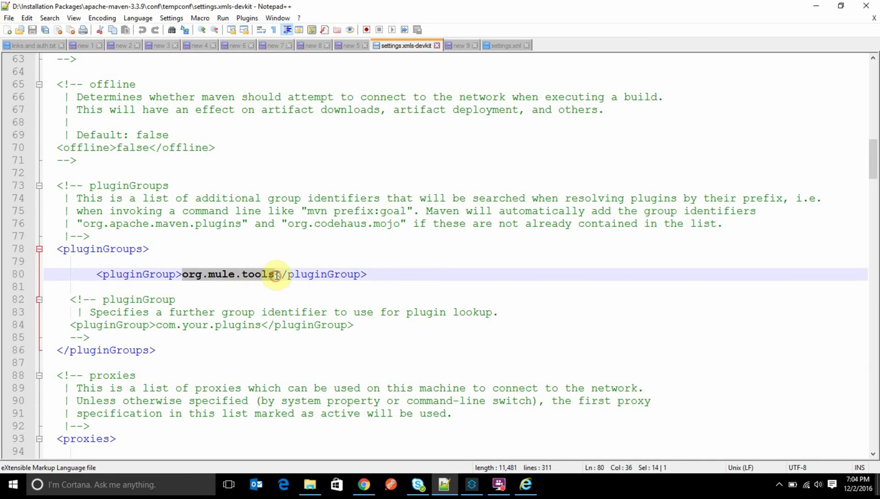
left_click(284, 253)
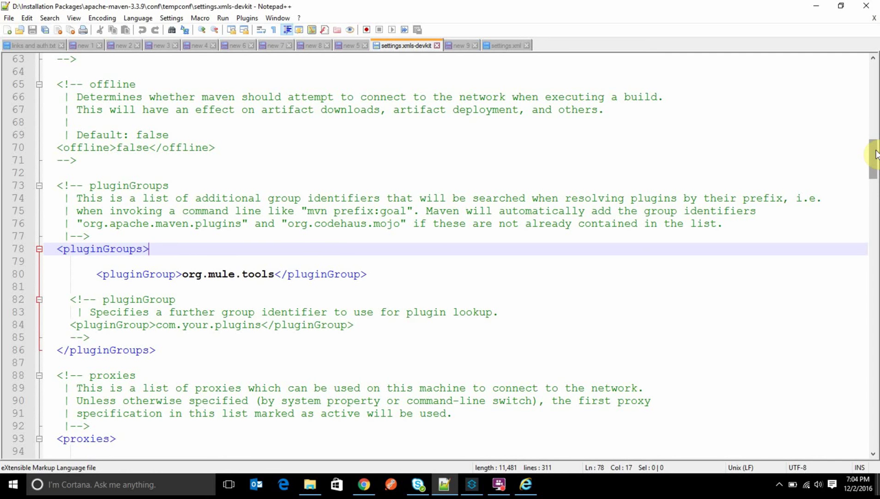
- Examine the Mule and mule-extra-repos profiles in the profiles section near the end of the settings.xmls-devkit file
left_click_drag(875, 154, 877, 422)
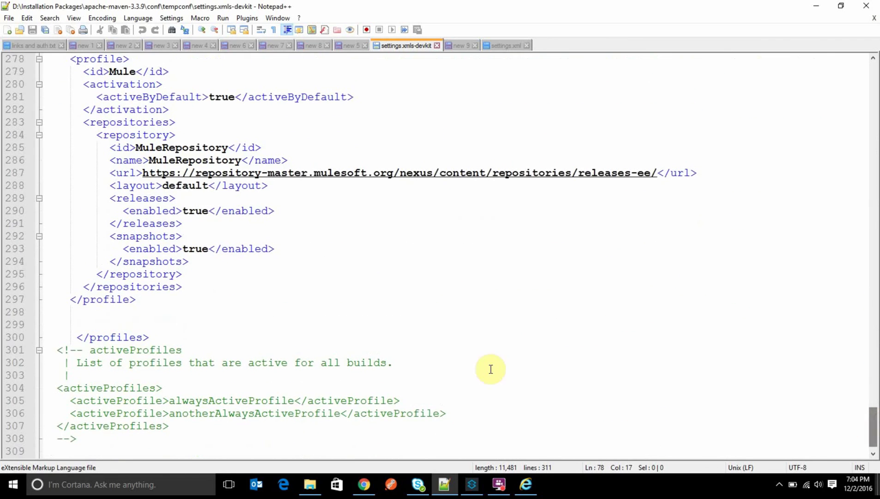
double_click(118, 338)
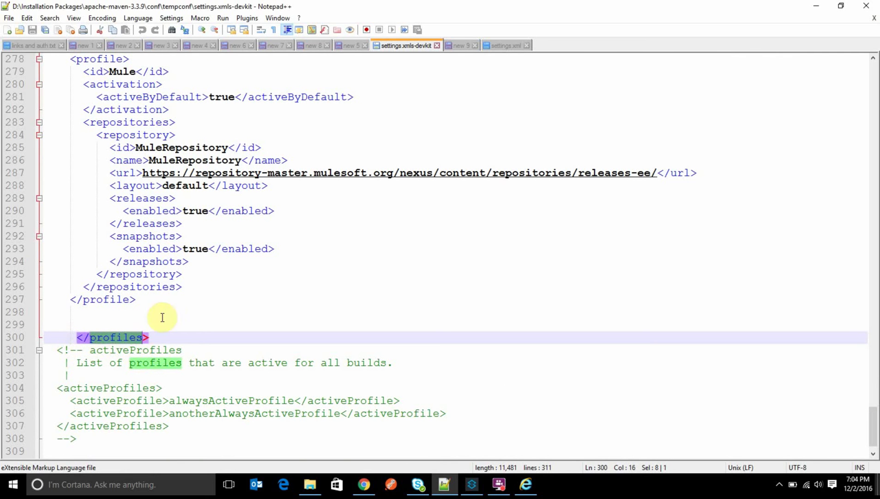
left_click(185, 333)
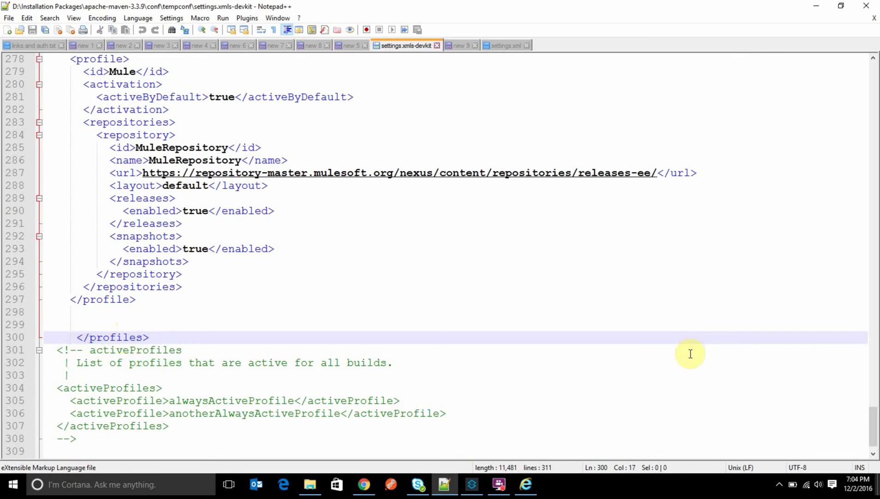
mouse_move(874, 417)
left_mouse_down()
mouse_move(871, 384)
mouse_move(872, 403)
left_mouse_up()
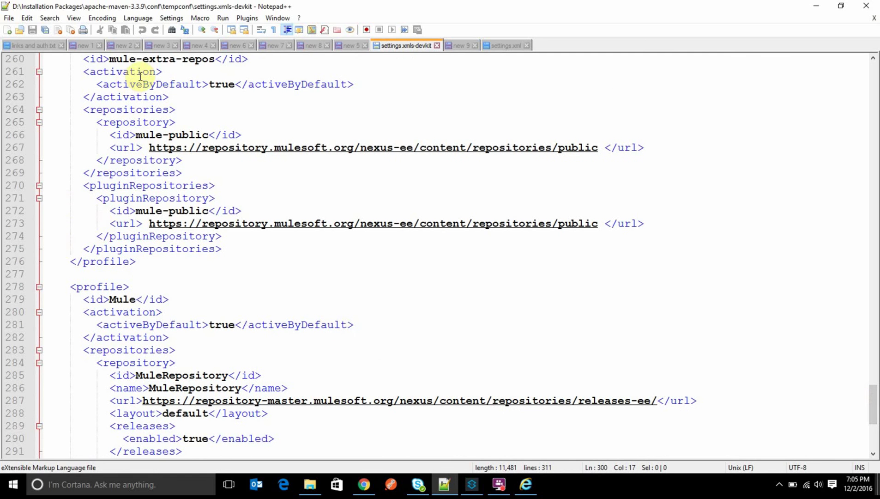
double_click(157, 59)
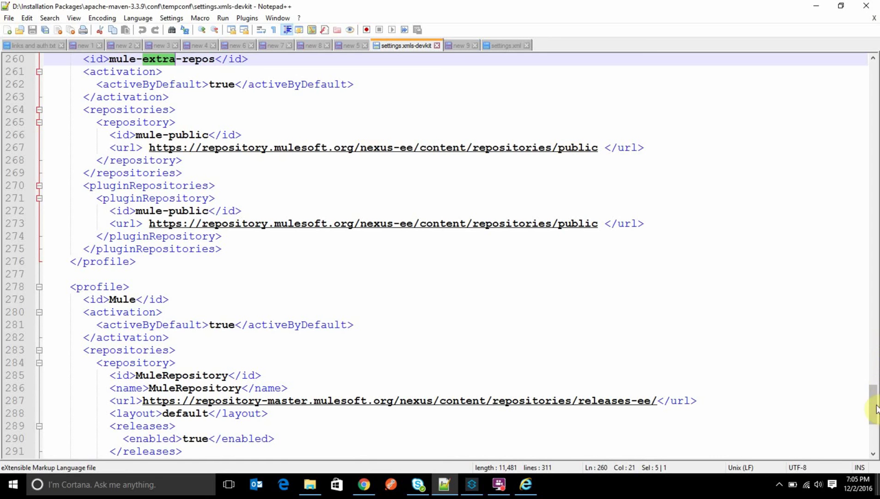
left_click_drag(875, 405, 878, 386)
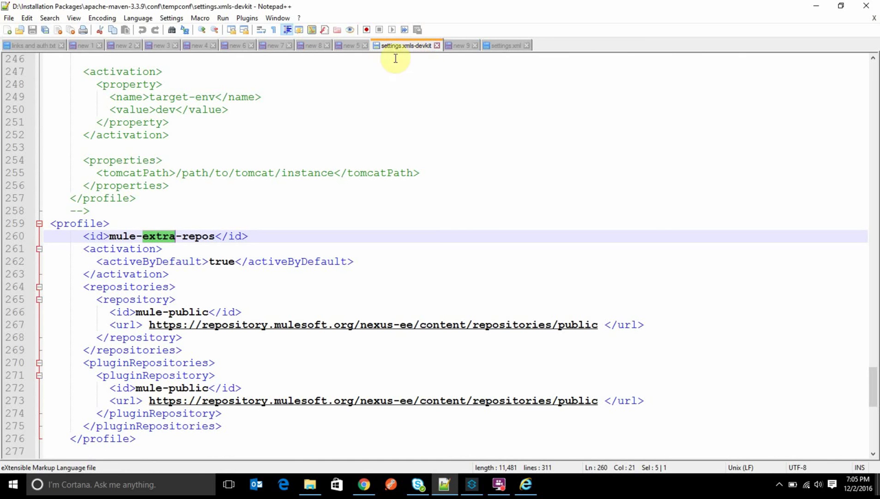
- Show the original settings.xml file, switch to Anypoint Studio, and enlarge the editor area above the console
left_click(504, 46)
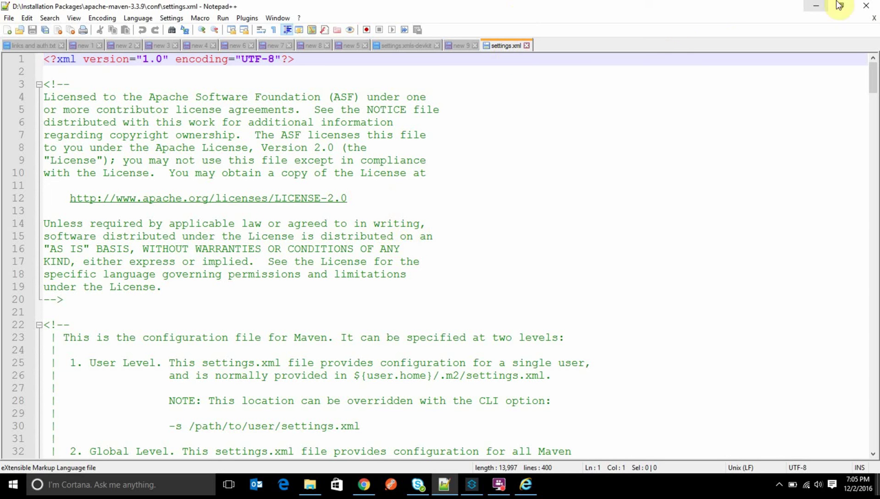
left_click(472, 486)
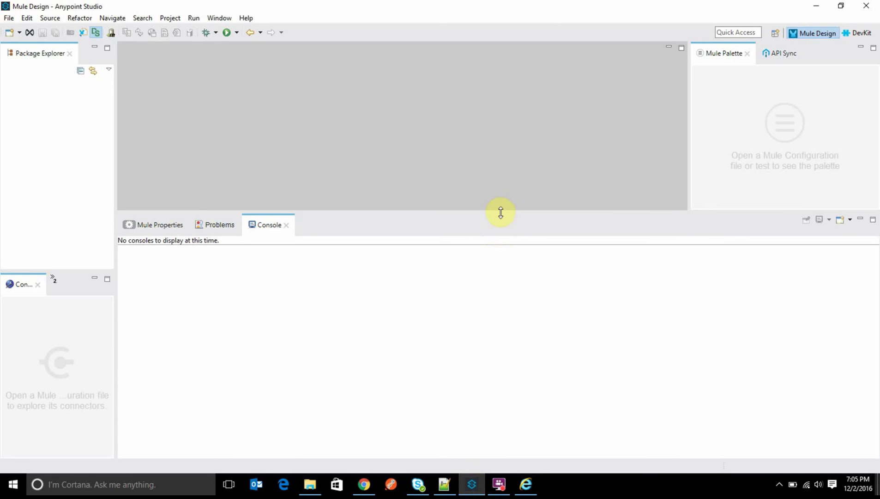
left_click_drag(501, 210, 503, 244)
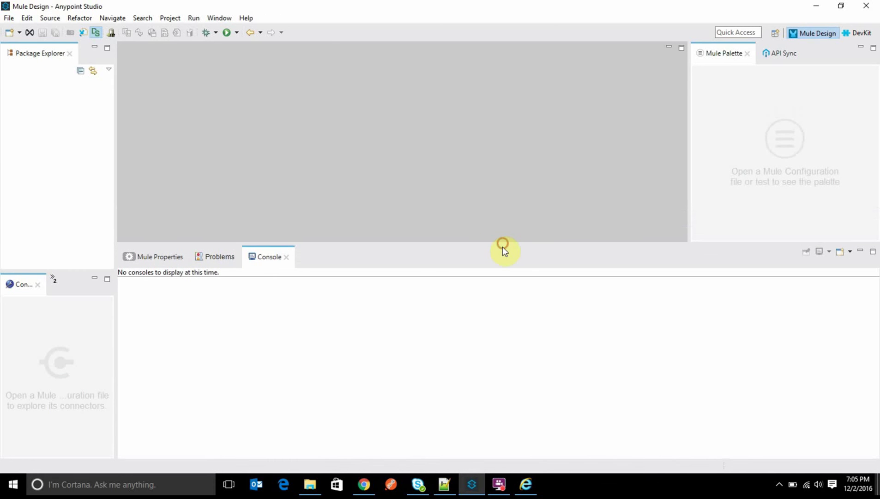
- Highlight the Devkit plugin item in the new 9 prerequisites list in Notepad++ and return to Anypoint Studio
left_click(446, 485)
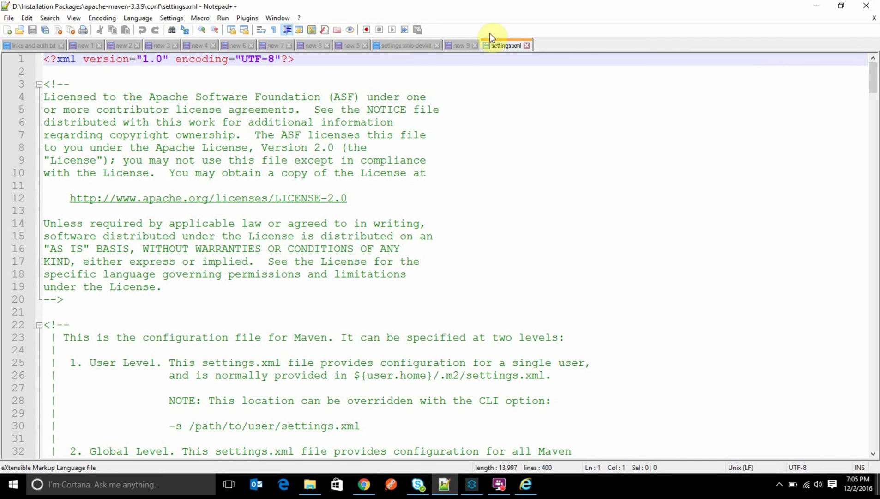
left_click(456, 44)
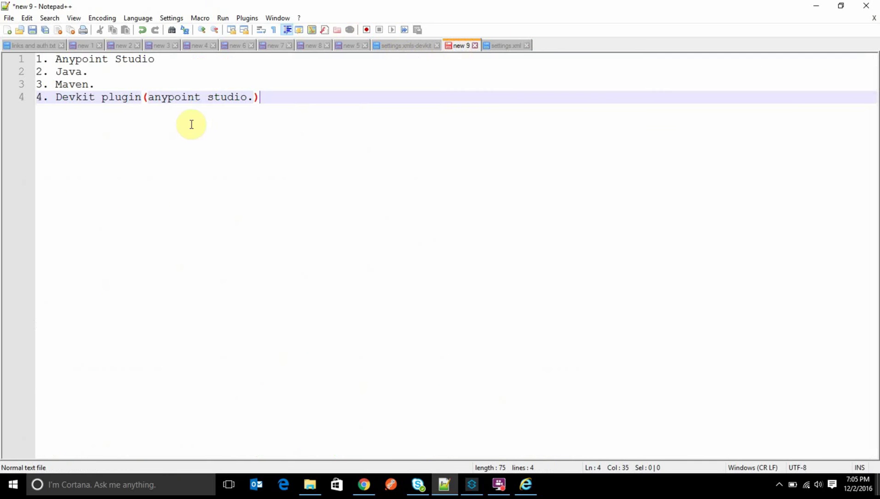
double_click(82, 96)
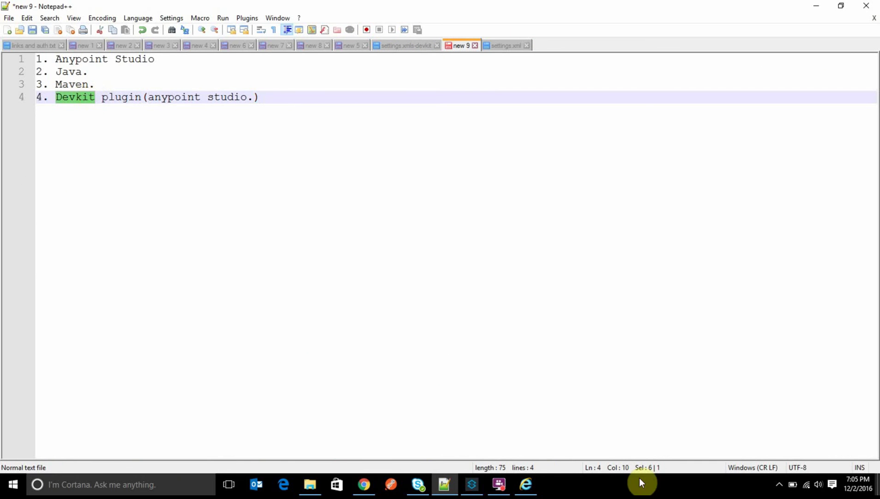
left_click(472, 484)
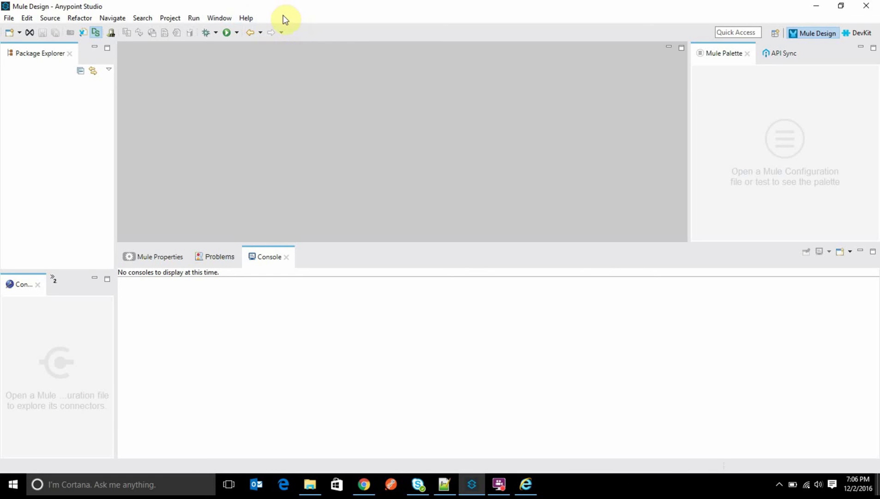
left_click(252, 17)
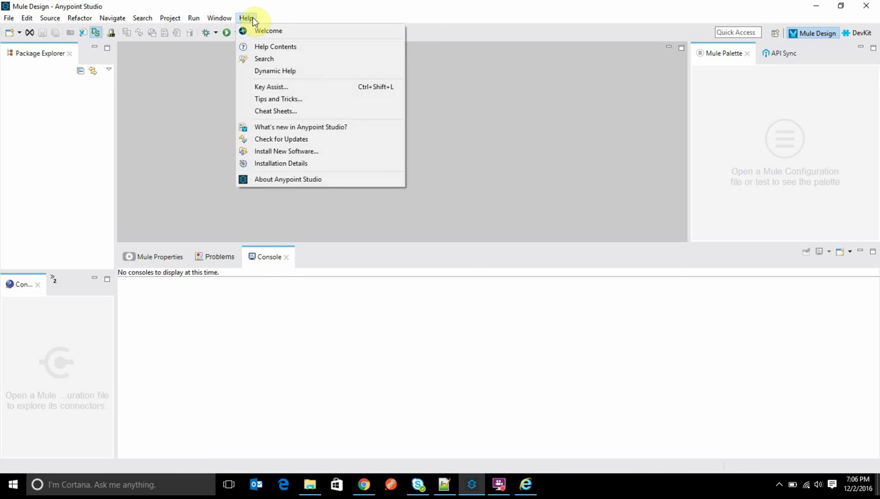
left_click(289, 153)
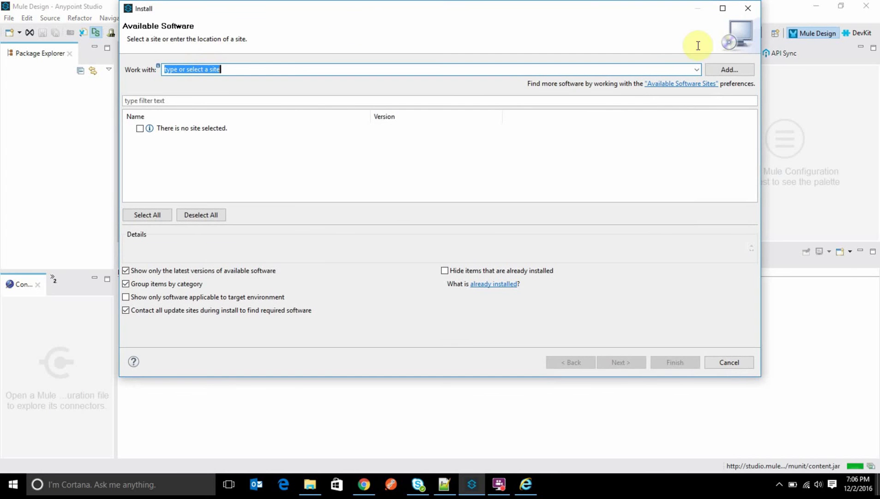
left_click(697, 69)
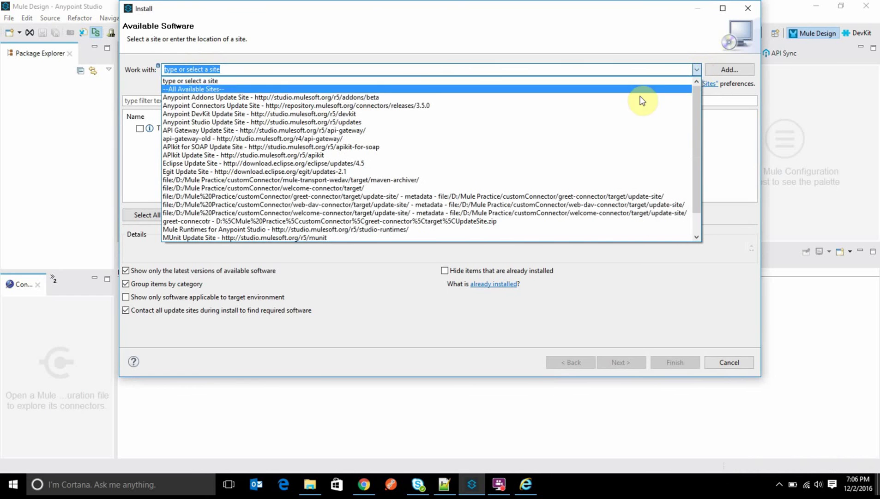
left_click(301, 115)
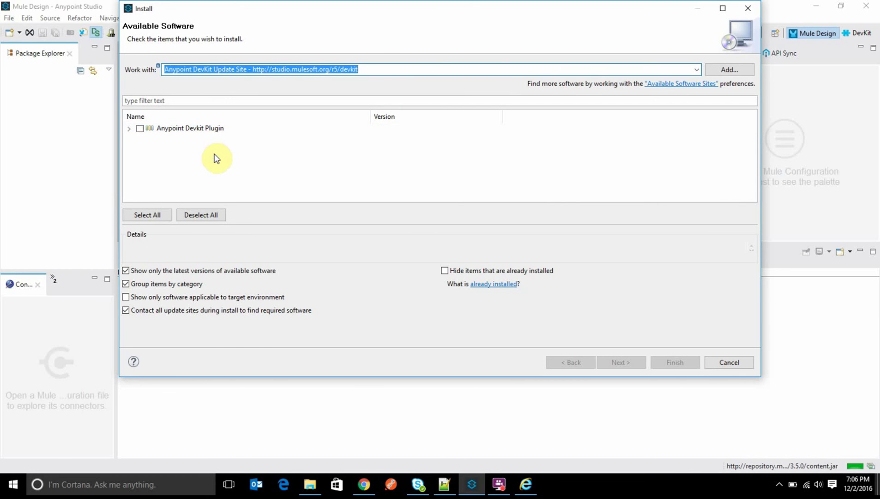
- Select the Anypoint DevKit Extension under Anypoint Devkit Plugin for installation and cancel the installer
left_click(129, 129)
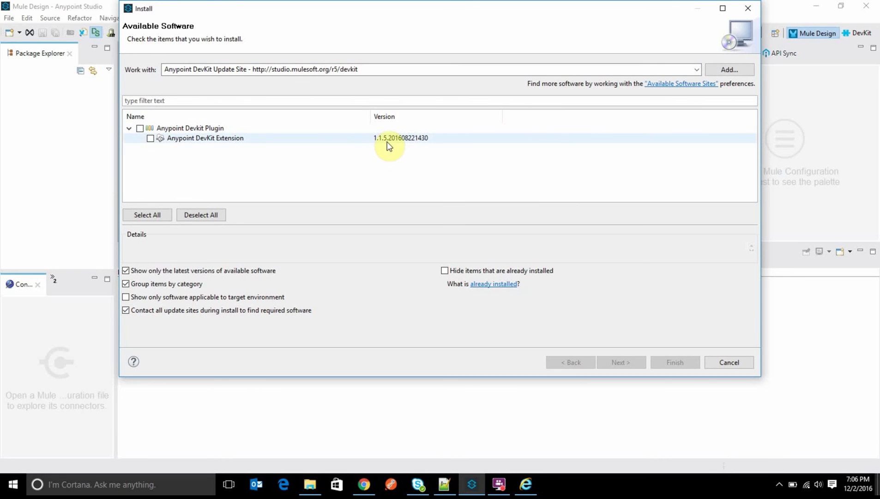
left_click(150, 139)
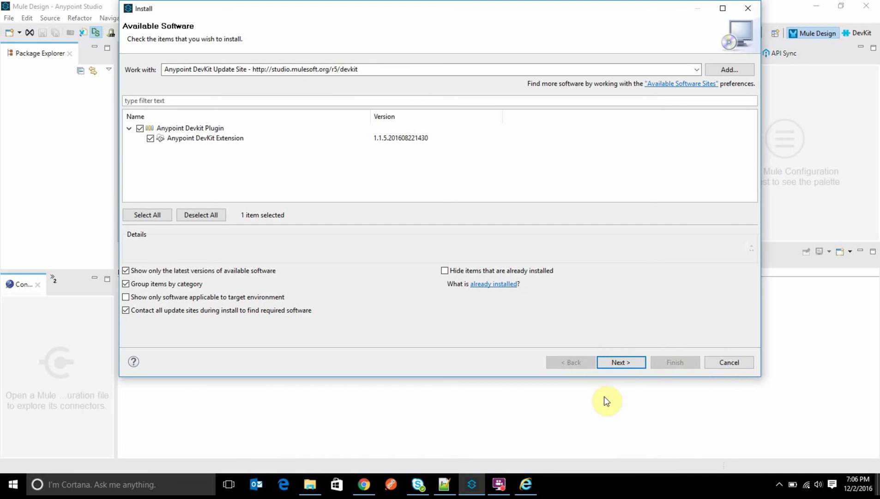
left_click(723, 363)
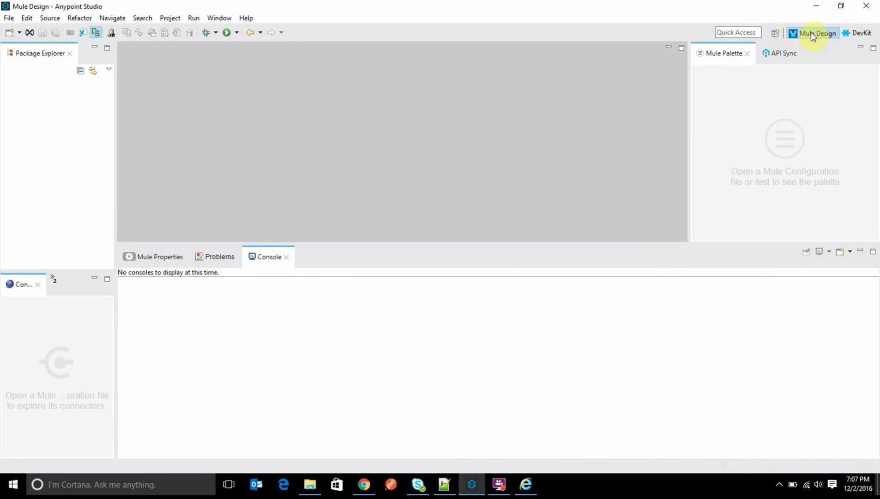
- Open the DevKit perspective in Anypoint Studio
left_click(775, 34)
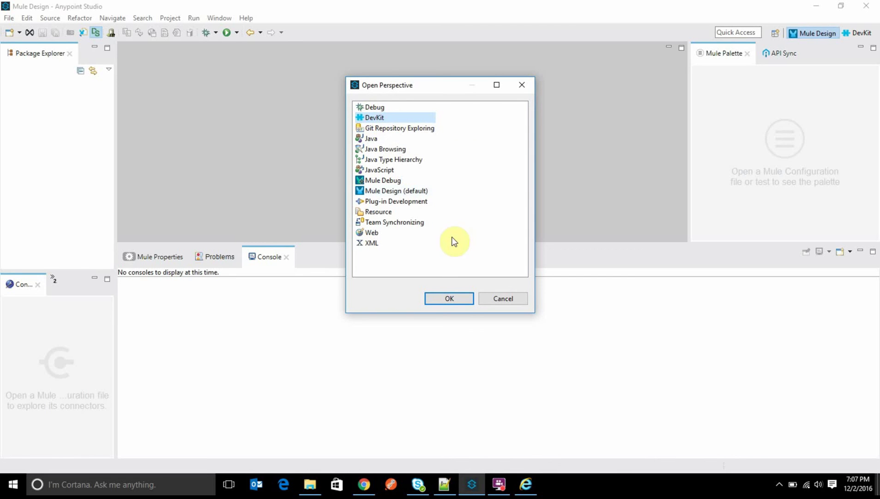
left_click(459, 299)
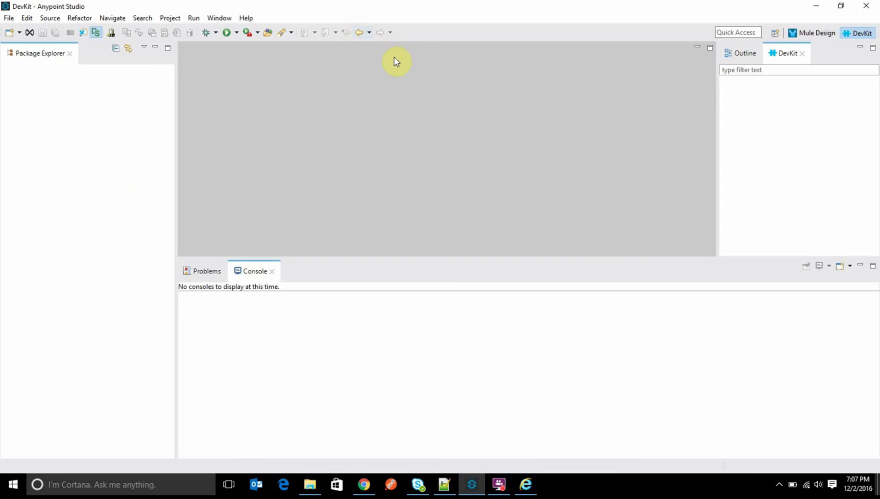
- Examine the Anypoint Connector Component and Anypoint Connector Project wizards in the Mule category and cancel the wizard selection
left_click(10, 33)
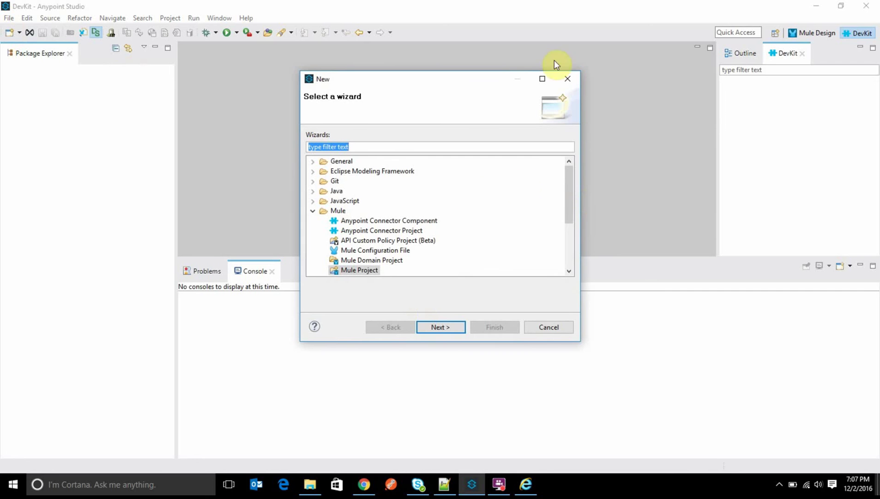
left_click(569, 79)
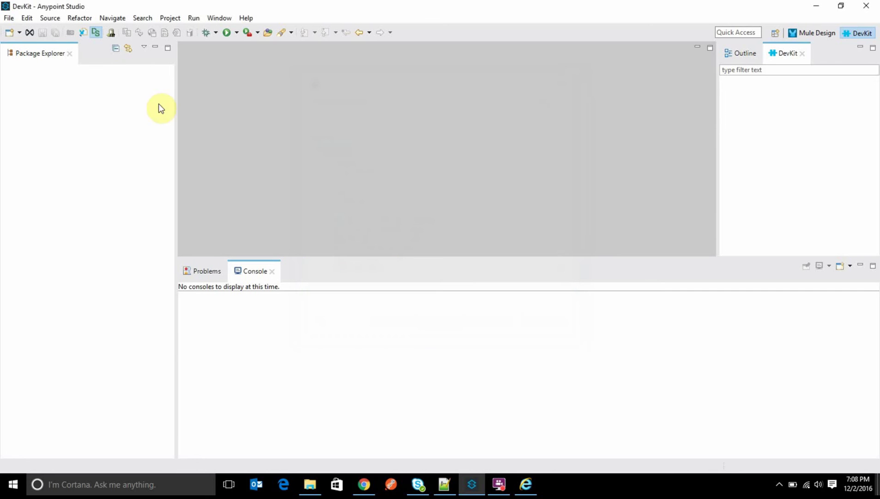
left_click(7, 32)
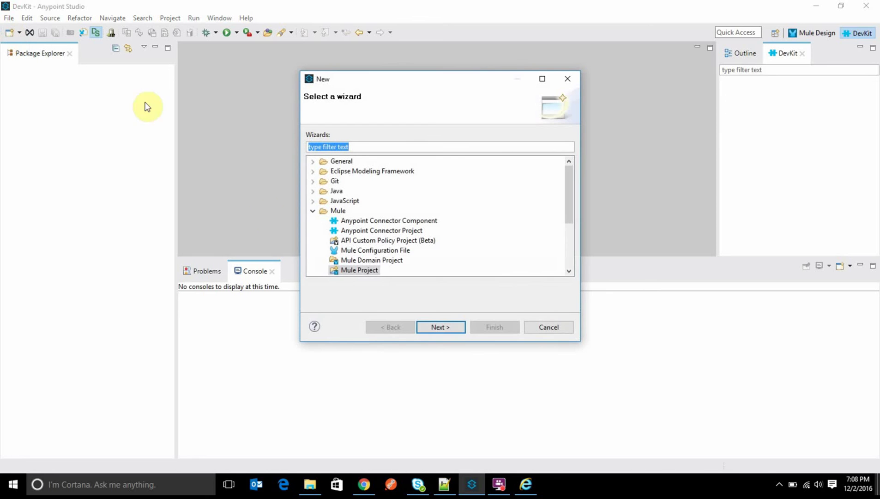
left_click_drag(571, 194, 574, 218)
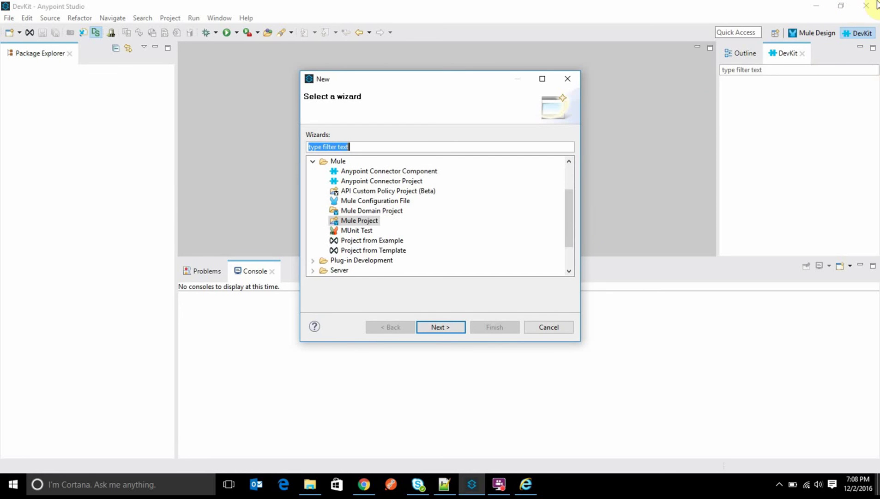
left_click(366, 182)
left_click(374, 170)
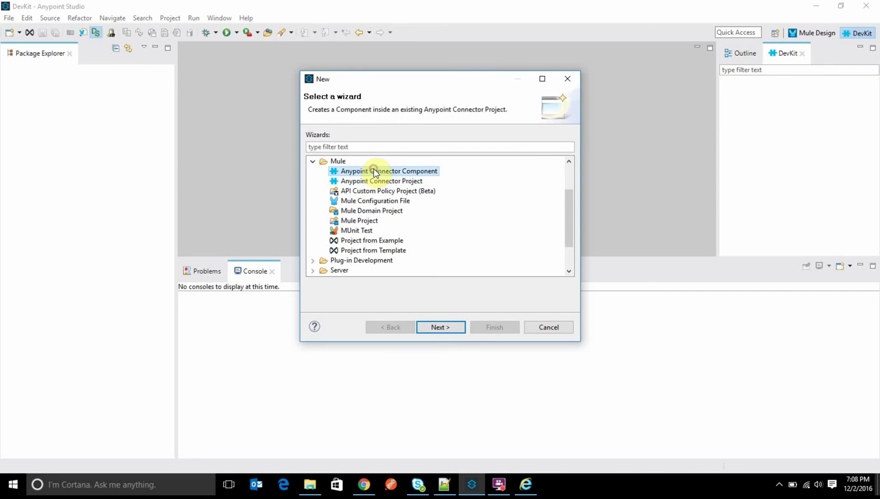
left_click(410, 179)
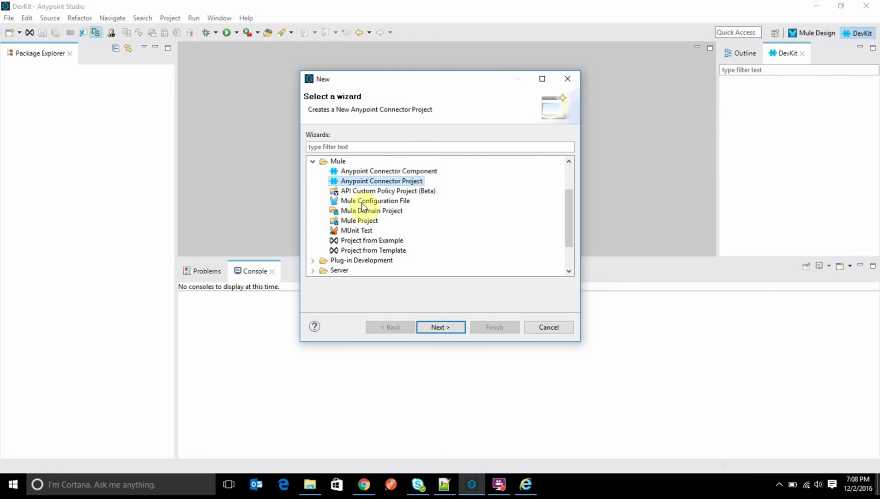
left_click(403, 183)
left_click(547, 332)
mouse_move(494, 492)
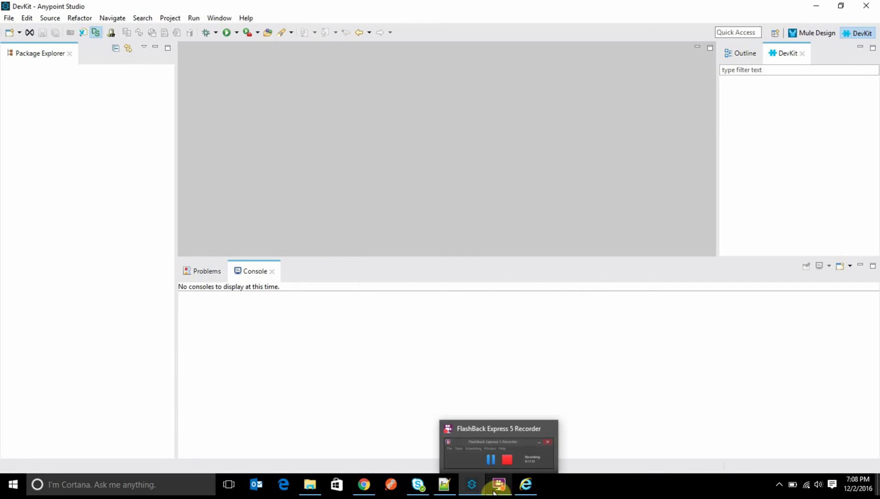
left_click(494, 492)
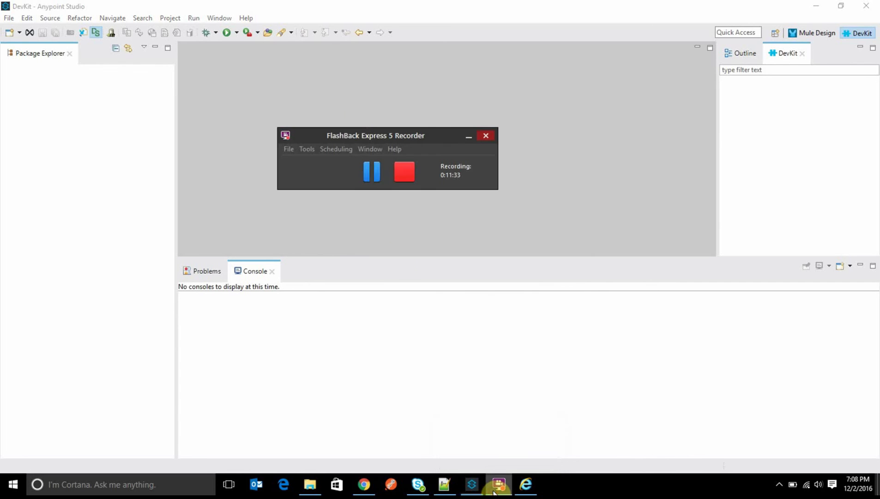